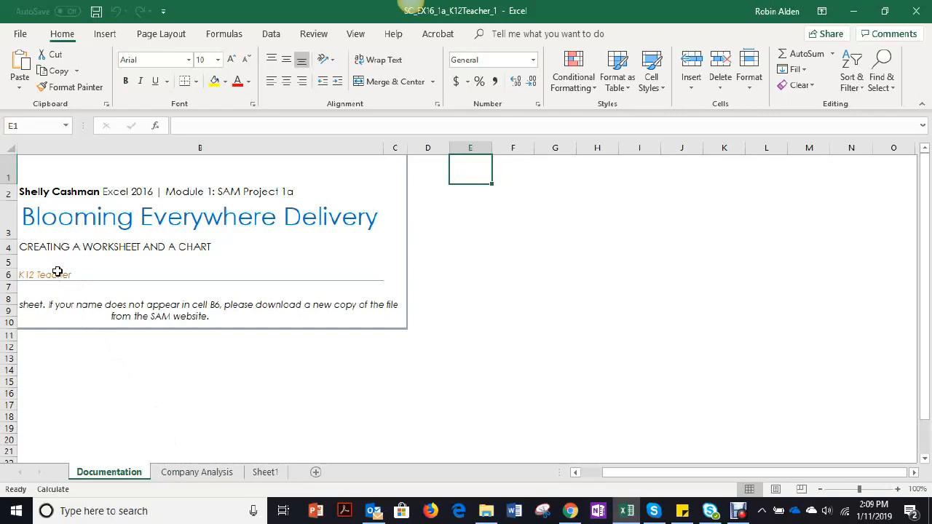
Step: Enter the title "Blooming Everywhere Deliver" in cell A1 of the Company Analysis worksheet
click(218, 473)
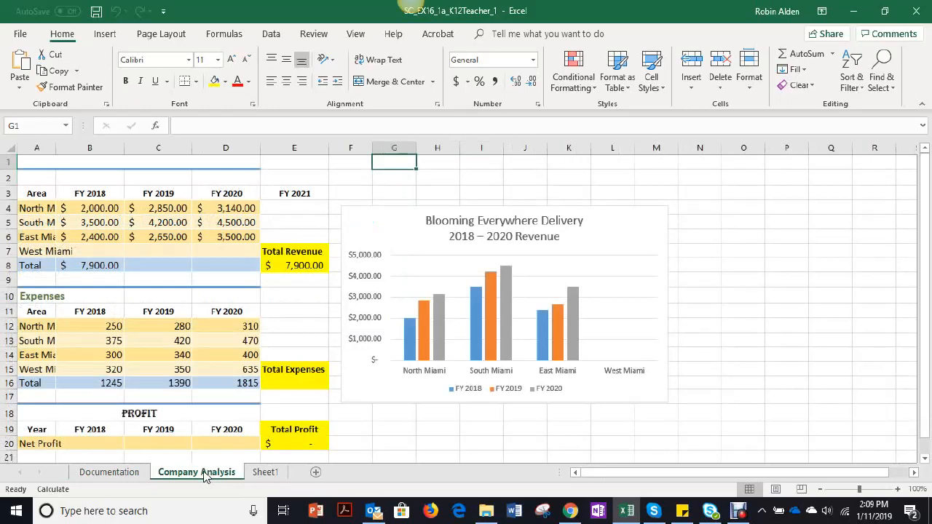
click(36, 163)
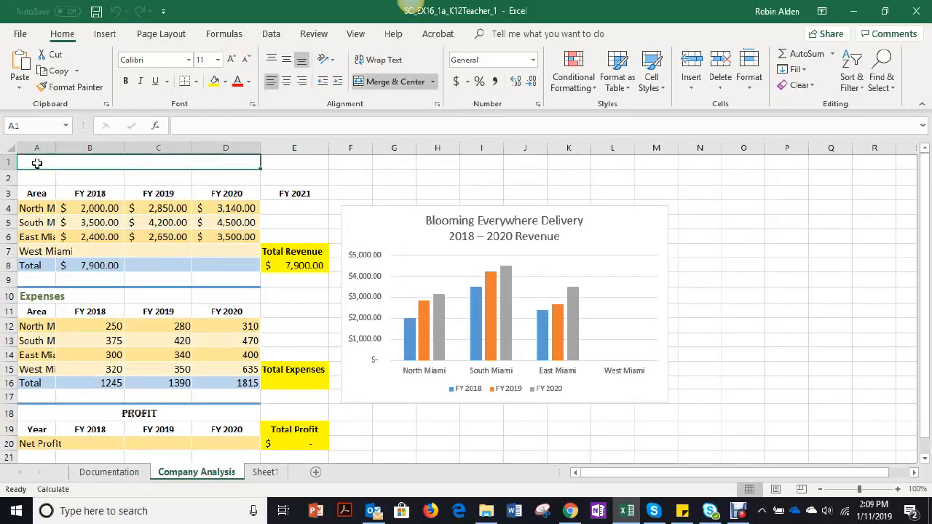
text(Bl)
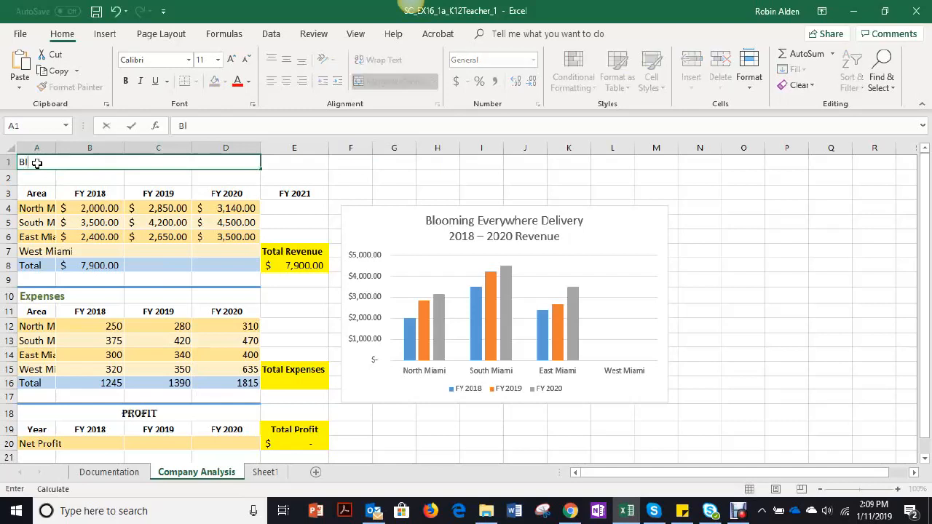
text(ooming Everywher)
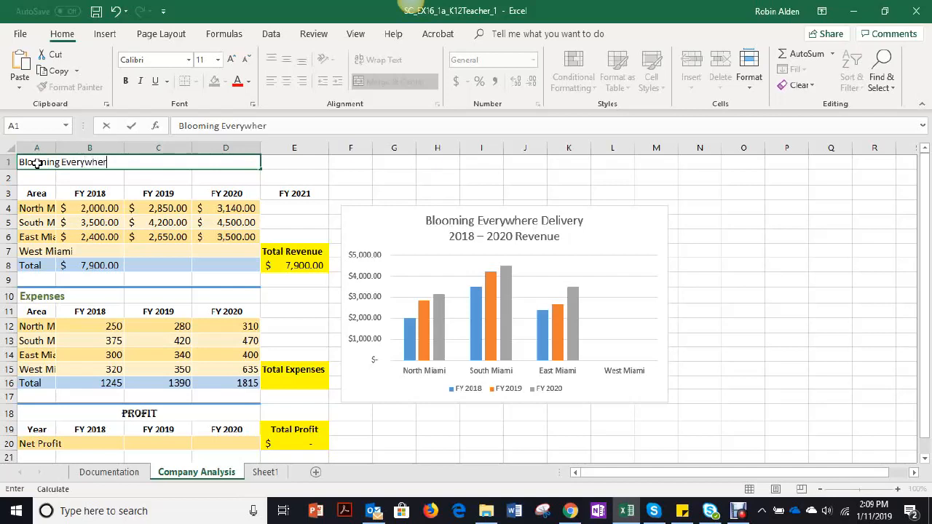
text(e Deliver)
key(Return)
Step: Center the title in A1 and apply the Heading 1 cell style to it
click(43, 162)
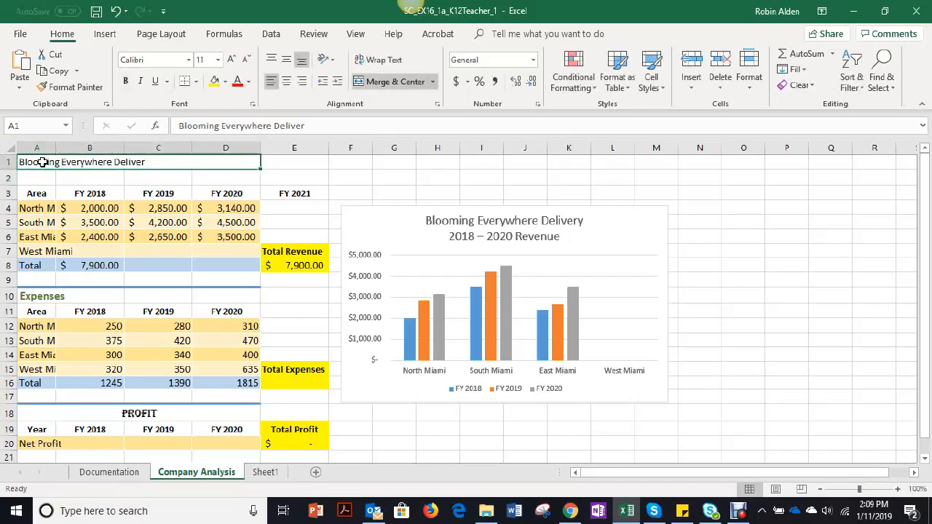
click(287, 87)
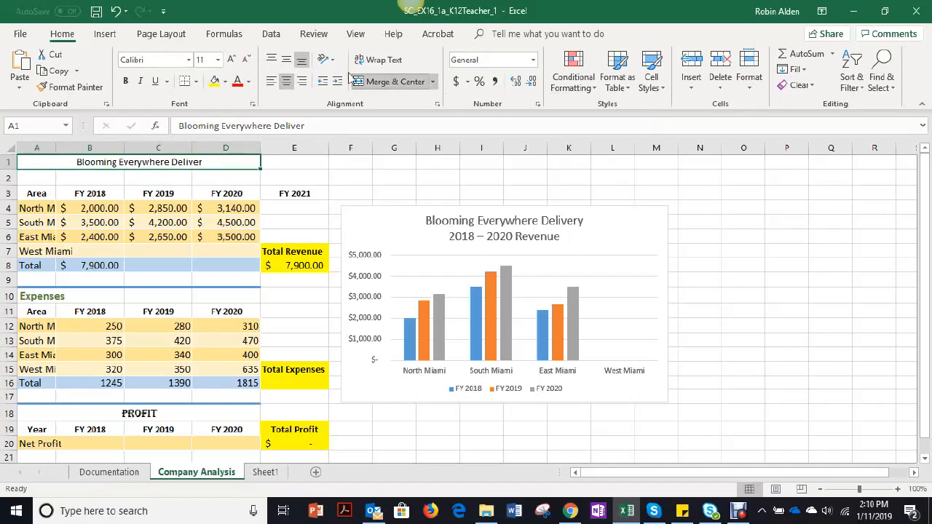
click(151, 36)
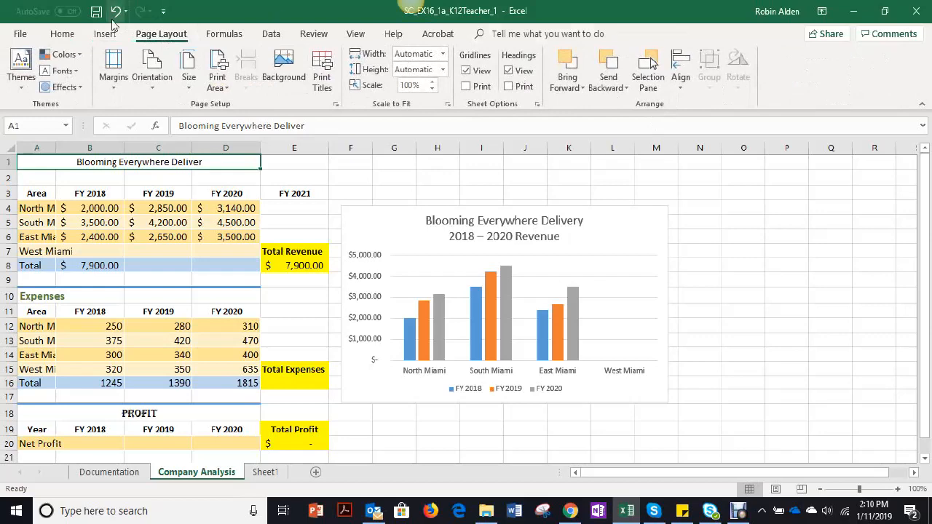
click(224, 35)
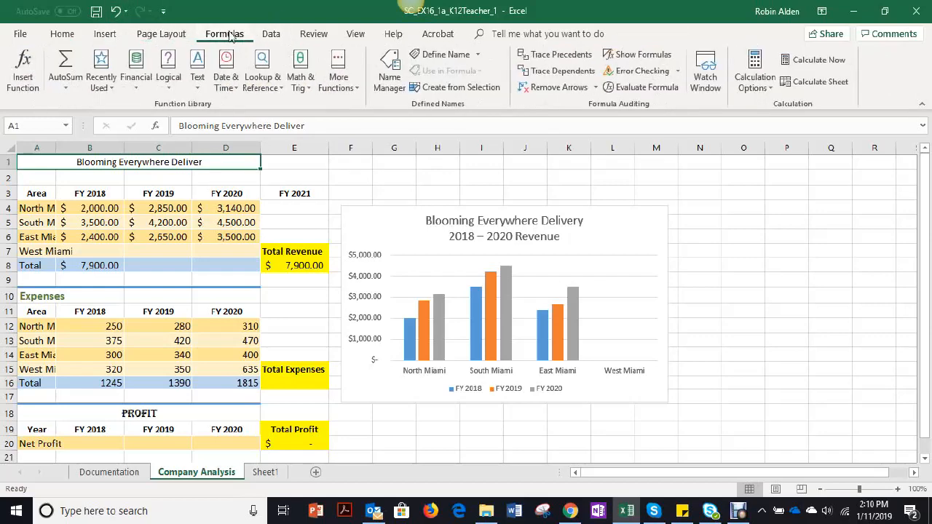
click(110, 35)
click(71, 38)
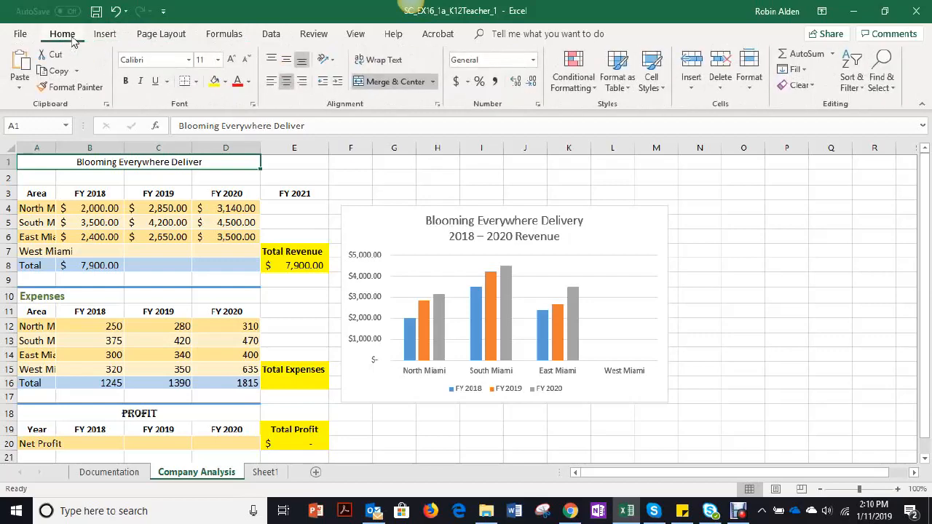
click(653, 80)
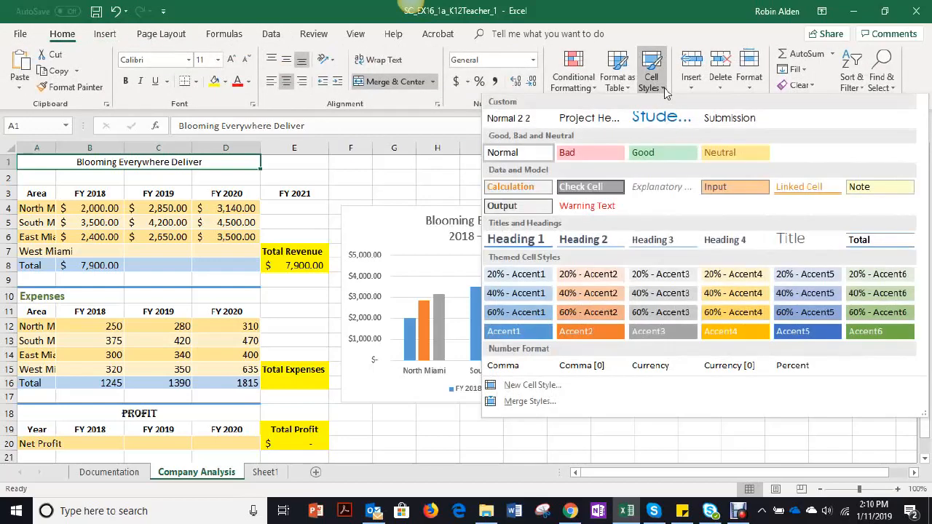
click(530, 242)
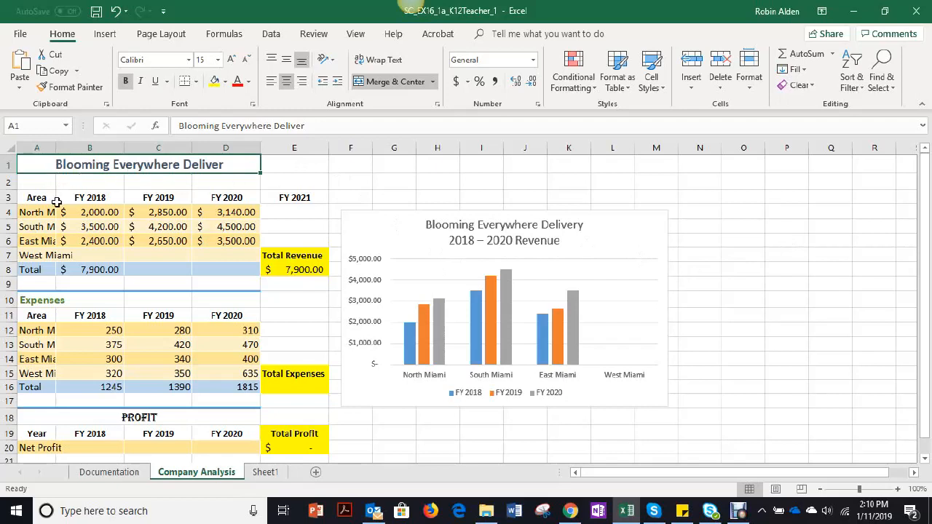
Step: Enter the section heading "Review" in cell A2
click(42, 182)
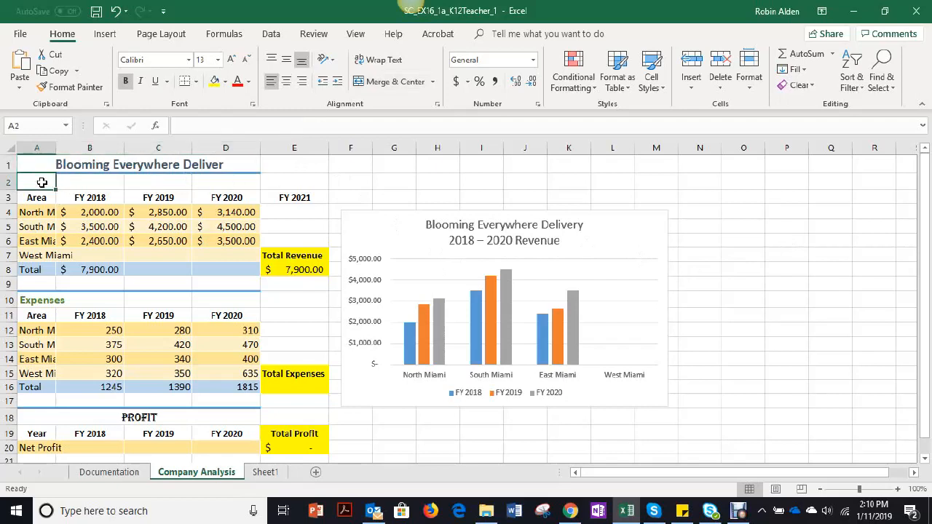
text(Review)
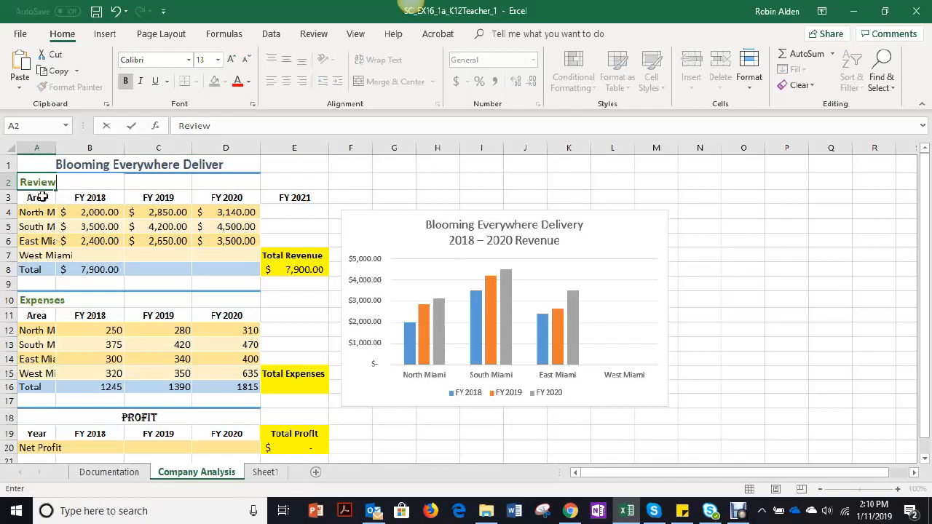
key(Return)
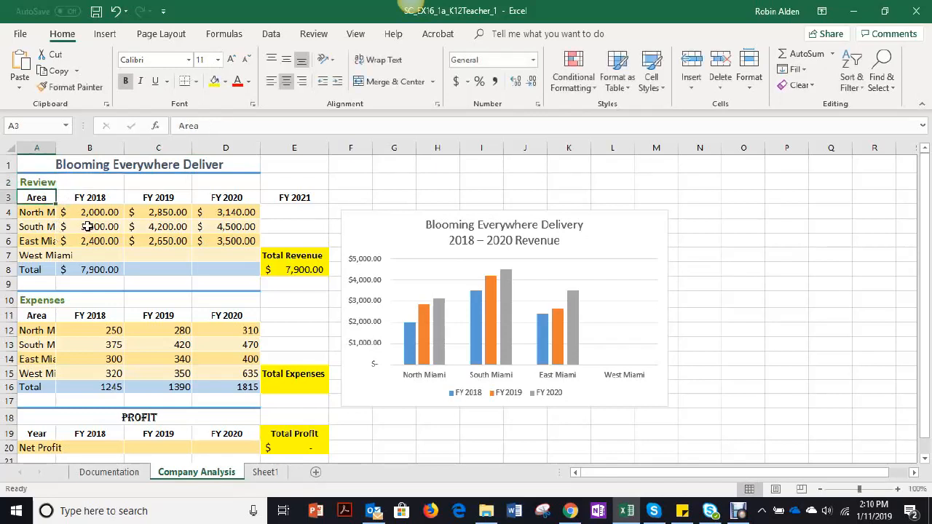
Step: Merge and center the Review heading across A2:D2
click(30, 183)
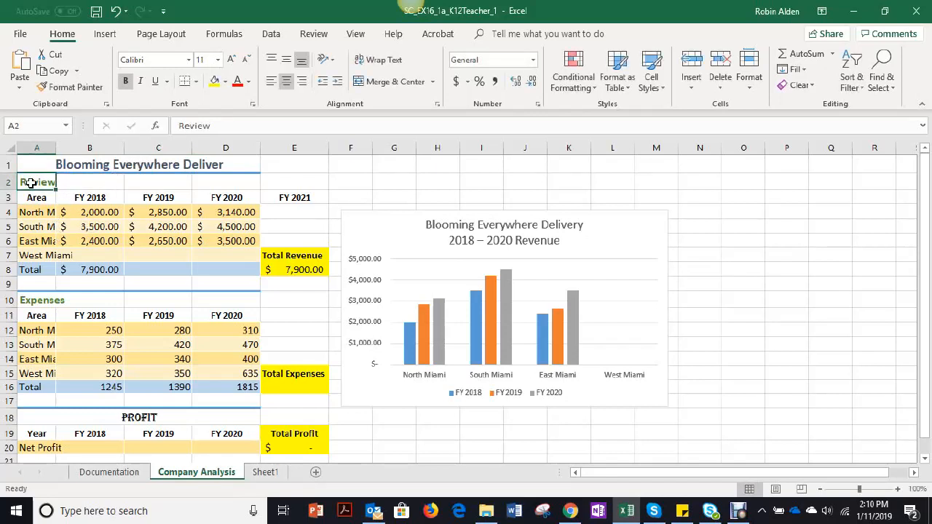
drag(31, 183, 125, 180)
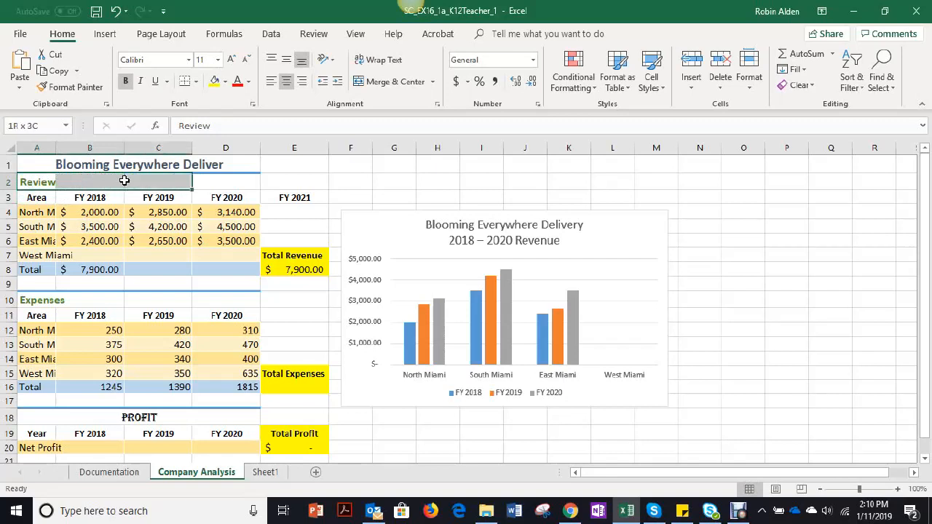
drag(124, 180, 229, 181)
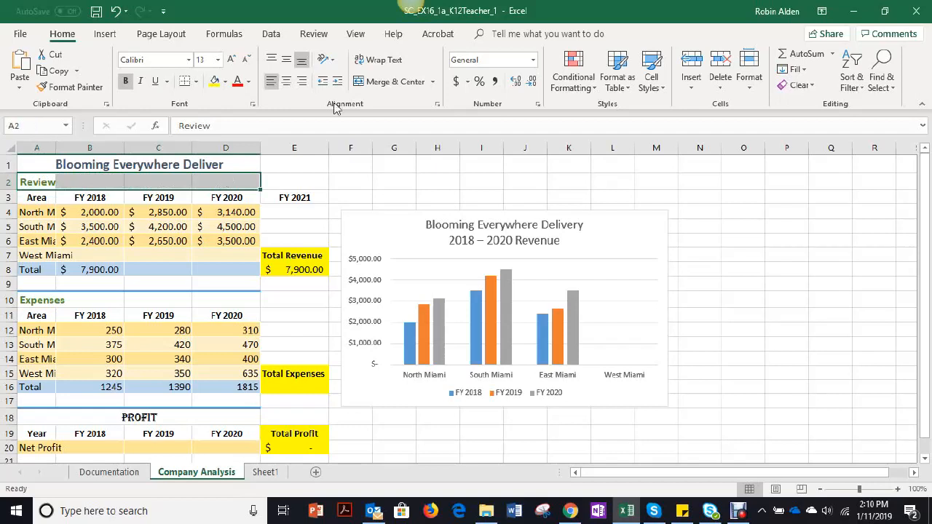
click(392, 83)
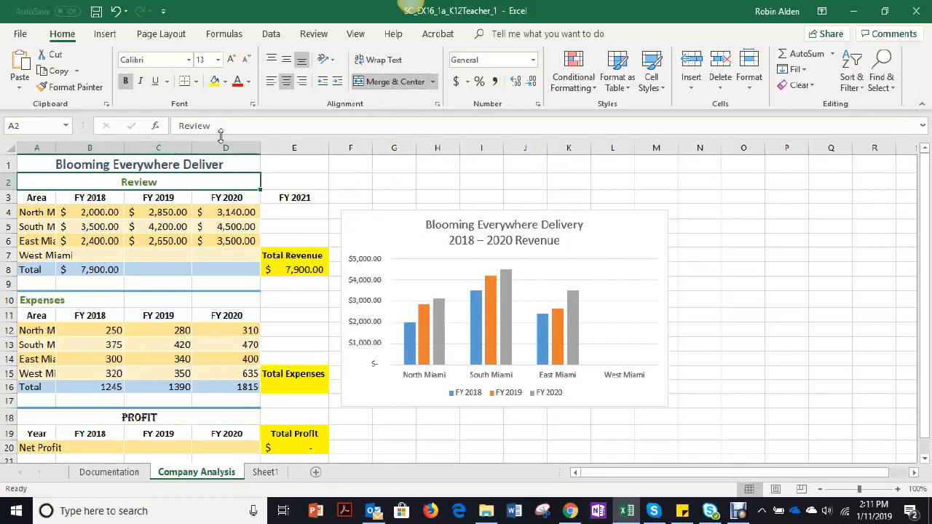
Step: Delete the FY 2021 heading from cell E3
click(289, 198)
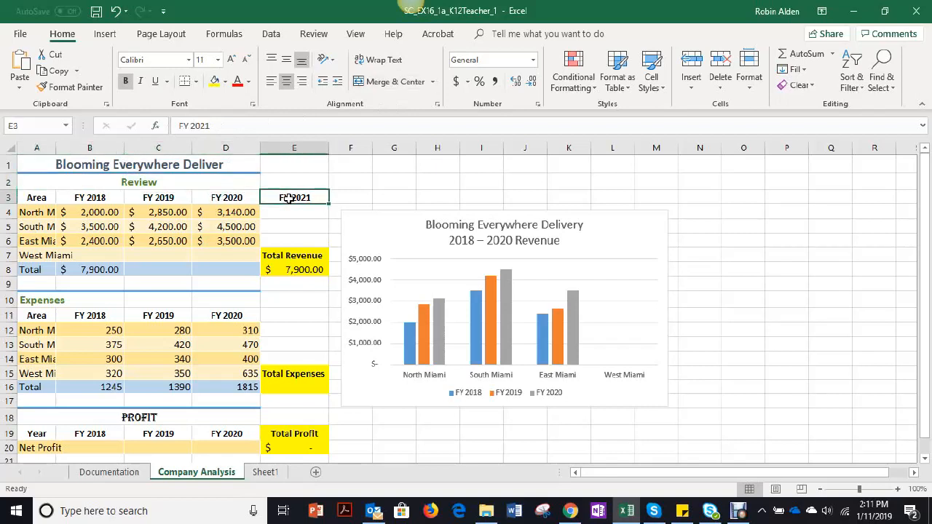
key(BackSpace)
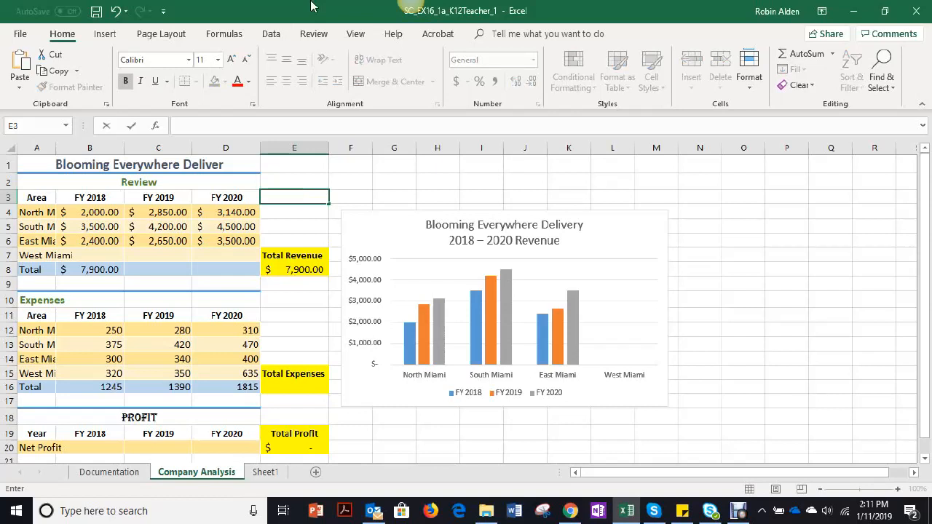
click(31, 259)
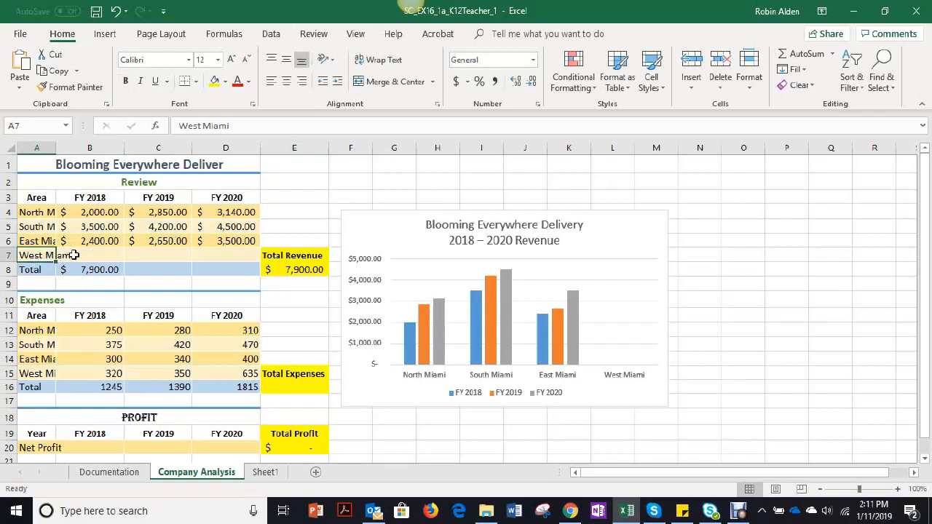
Step: Enter the West Miami revenue in row 7: 1800 for FY 2018, 1950 for FY 2019 and 2020 for FY 2020
click(73, 255)
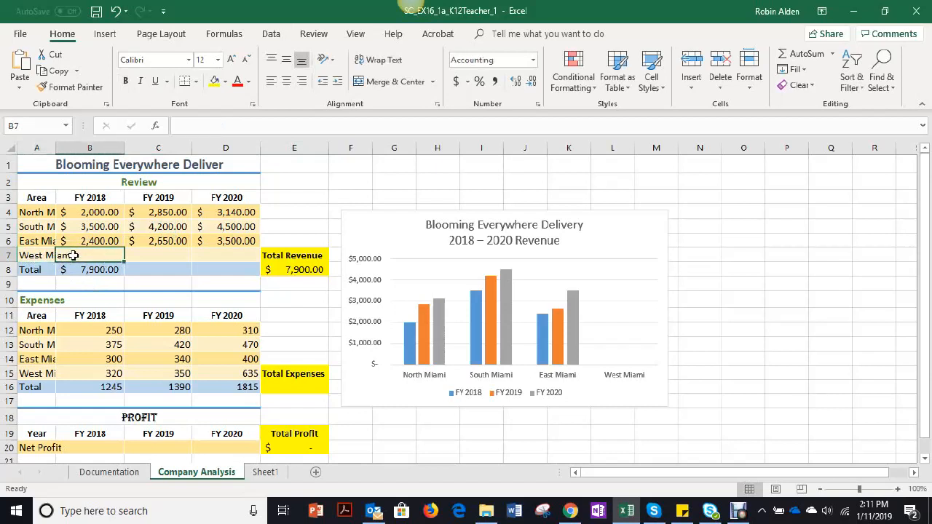
text(1800)
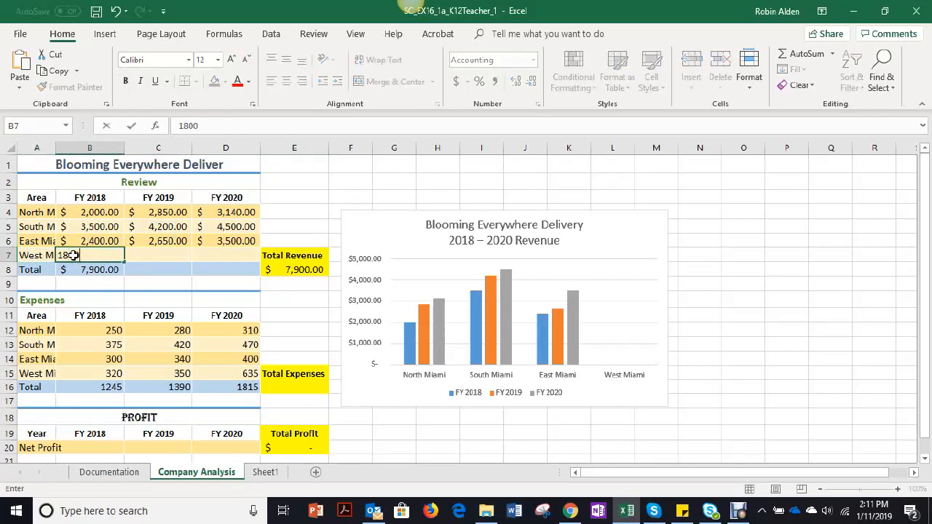
key(Tab)
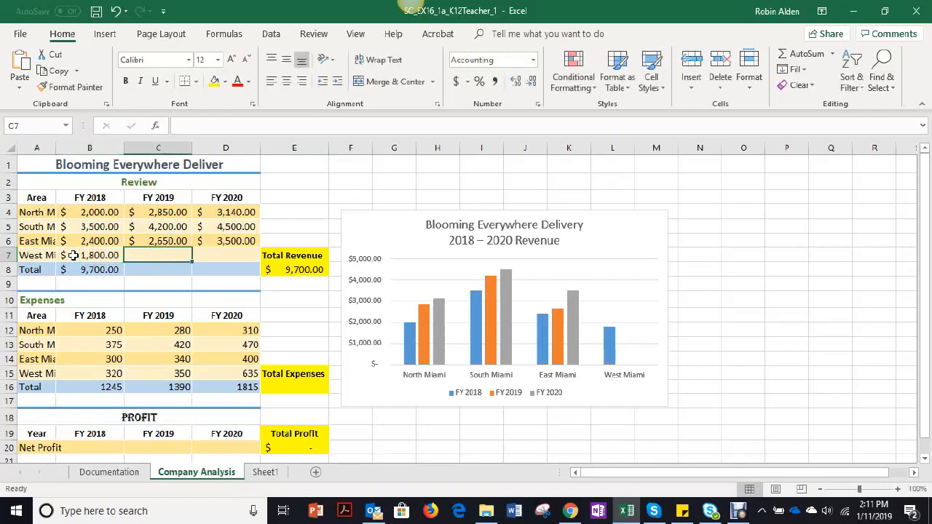
text(1950)
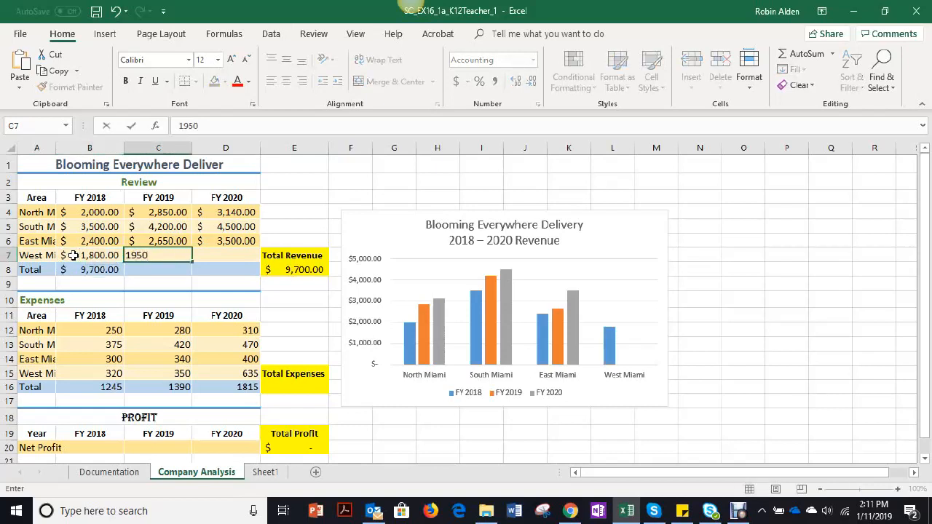
key(Tab)
text(2020)
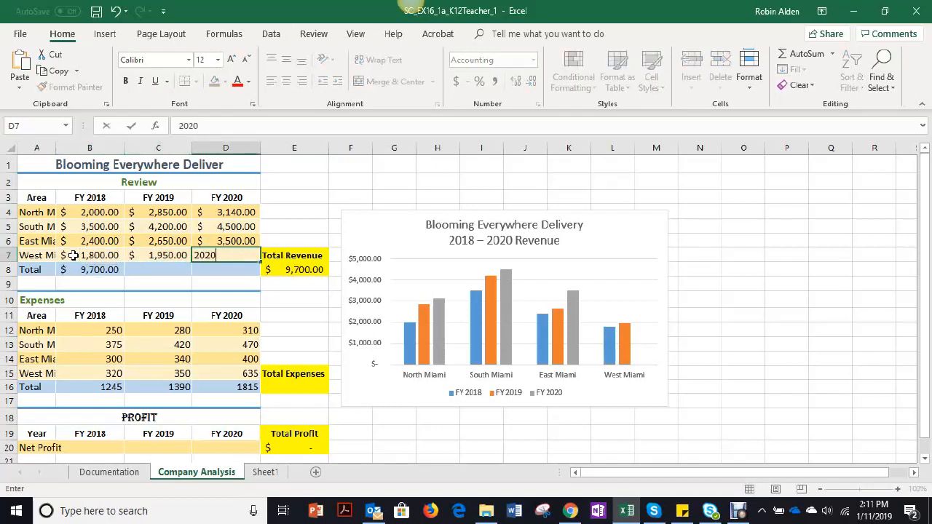
key(Tab)
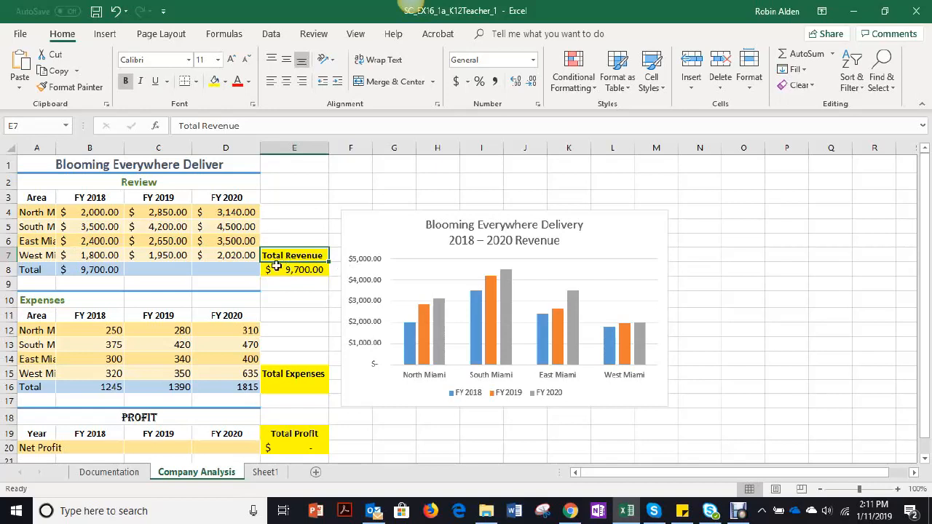
Step: Try to fill the Total Revenue formula in E8 back across C8:D8, and undo the fill
click(303, 268)
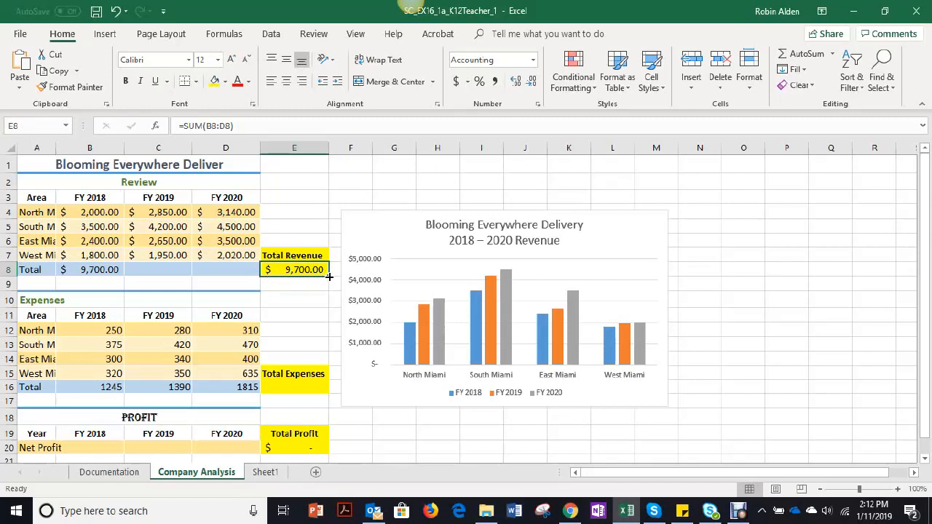
drag(328, 276, 151, 271)
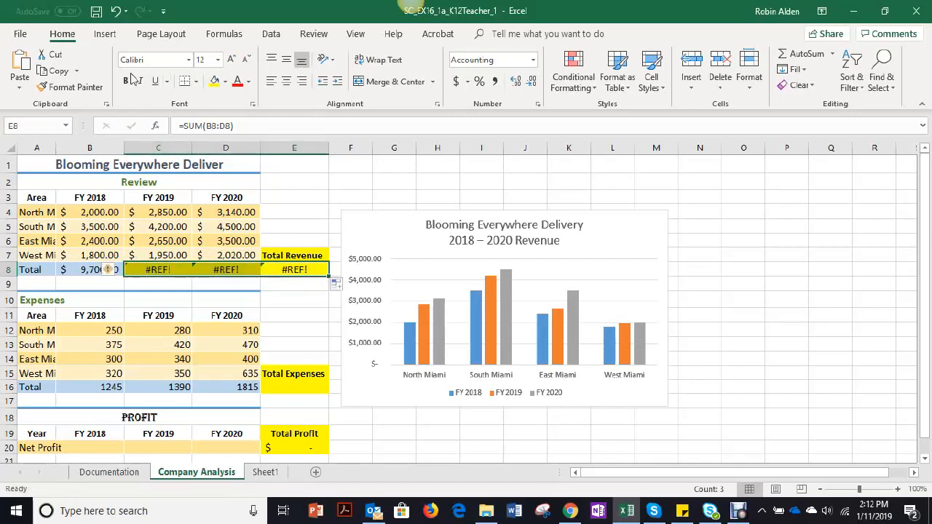
click(114, 13)
click(114, 13)
Step: Fill the FY 2018 revenue total formula from B8 across C8:D8
click(88, 275)
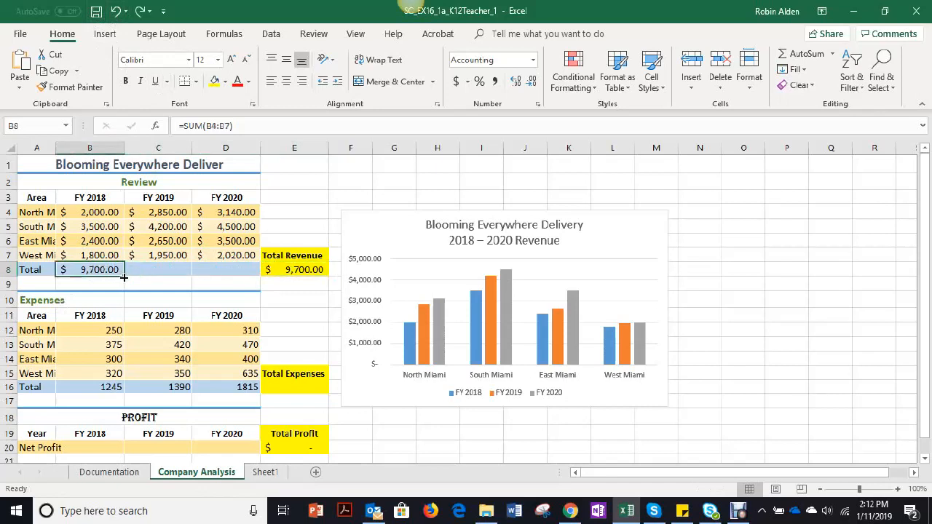
drag(124, 278, 244, 278)
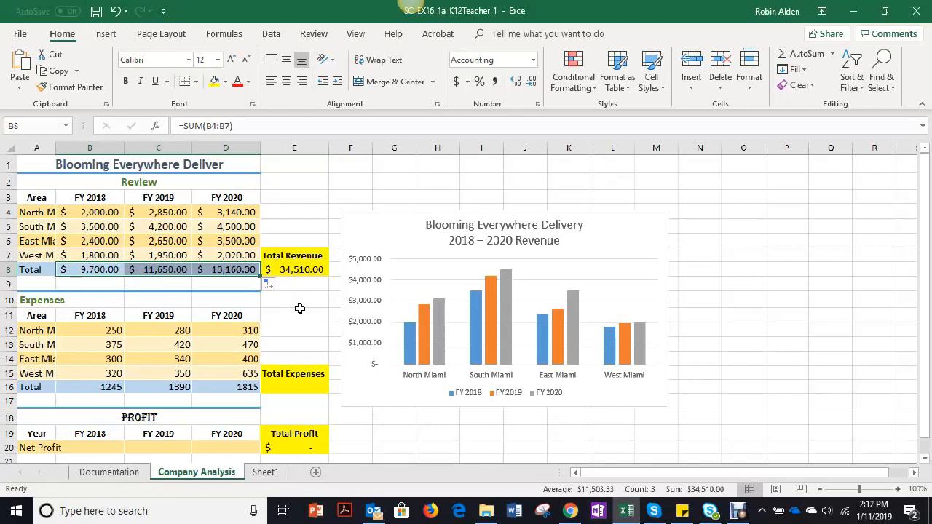
Step: Merge and center the Expenses heading across A10:D10
click(33, 302)
drag(33, 301, 217, 301)
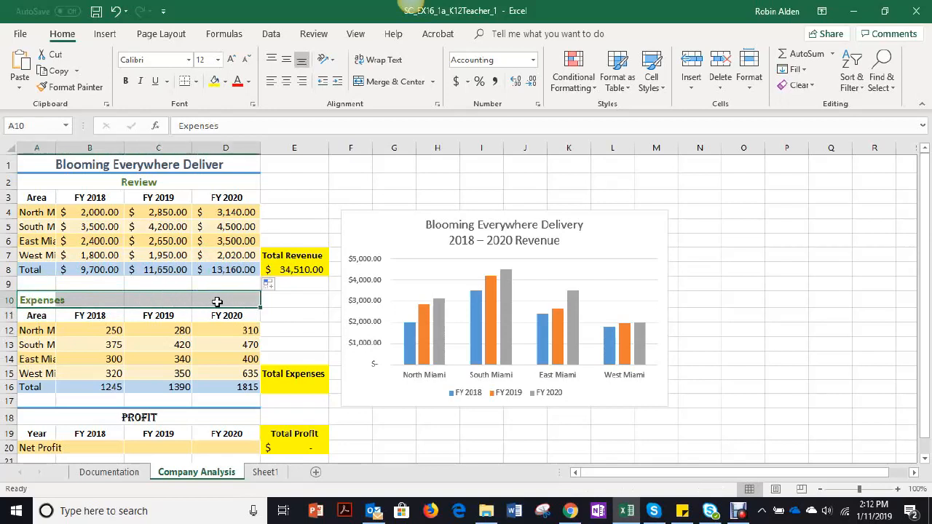
click(397, 81)
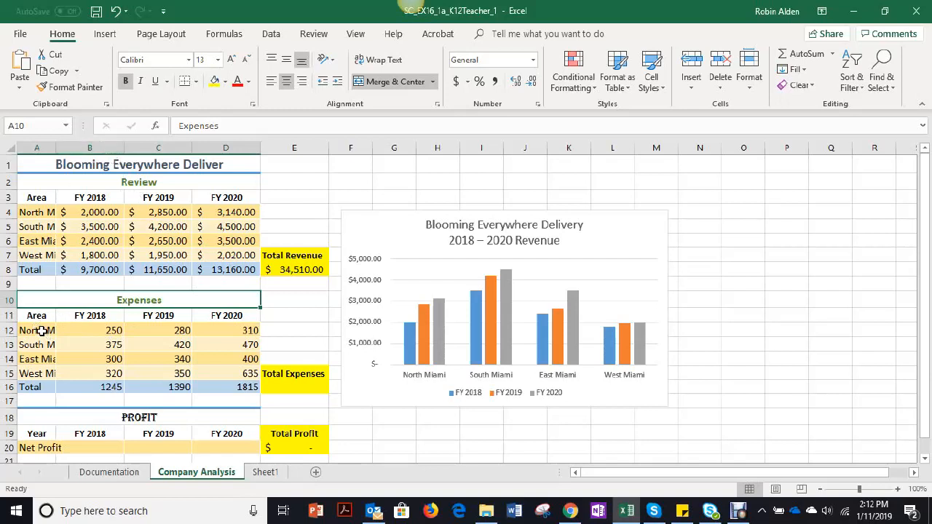
Step: Apply the Accounting number format to the expenses range A12:D16
drag(42, 331, 240, 387)
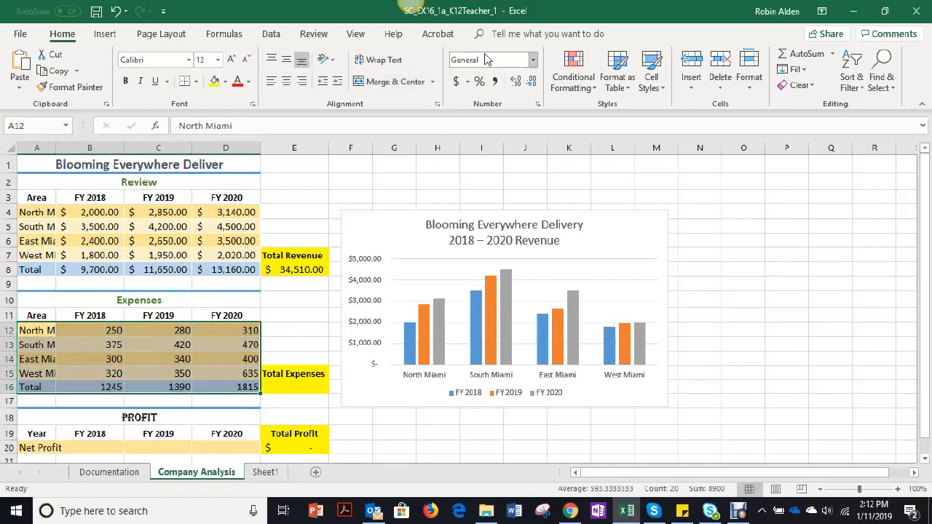
click(533, 61)
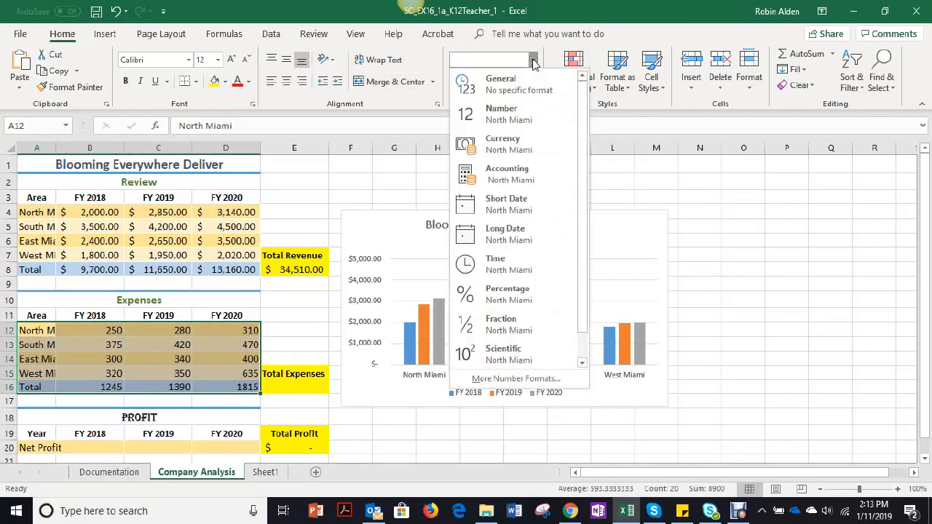
click(505, 175)
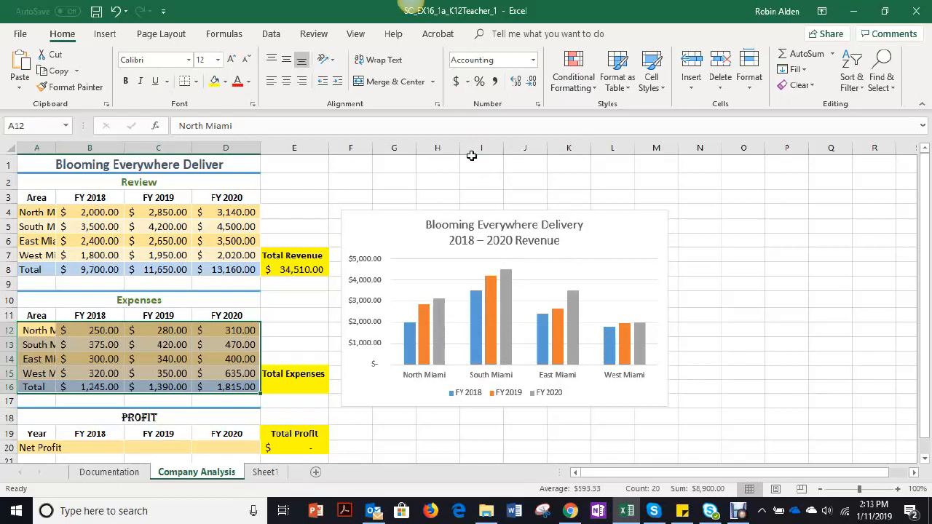
Step: Enter a SUM formula in E16 that totals the yearly expense totals in B16:D16
click(289, 390)
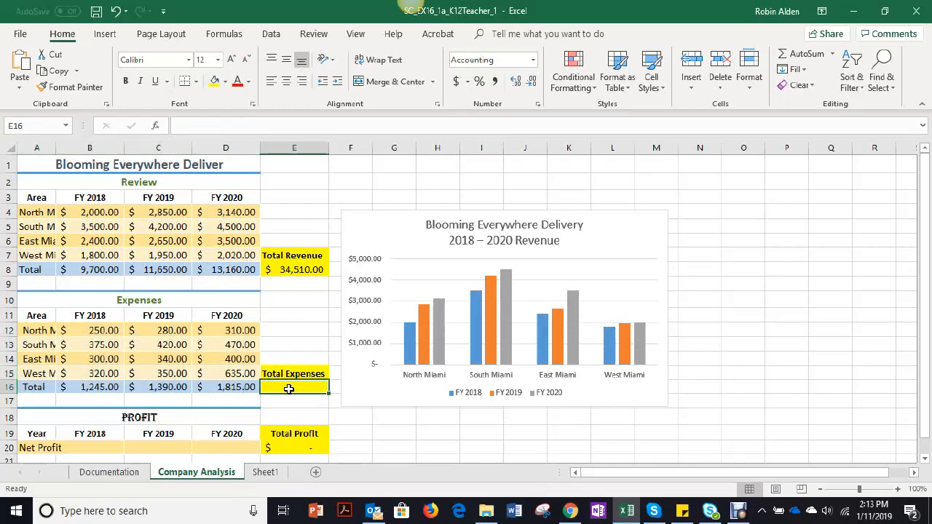
click(217, 126)
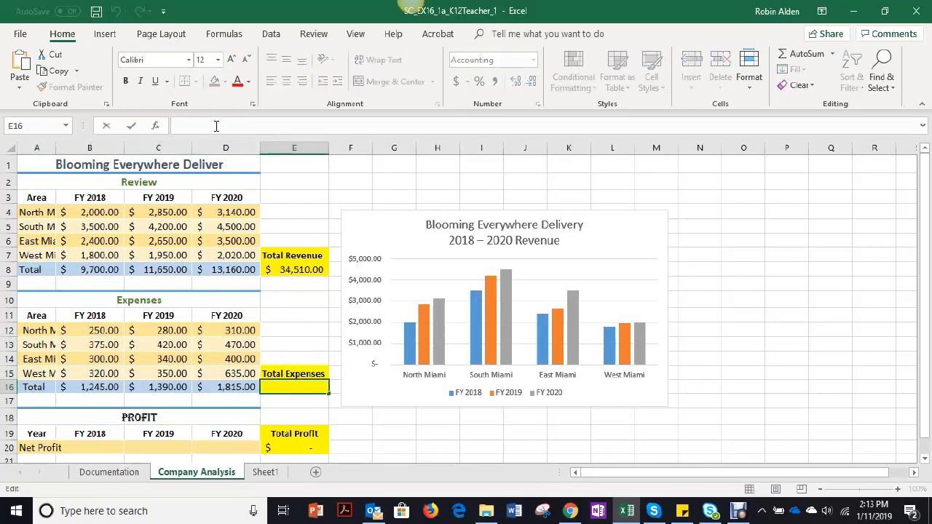
text(=sum)
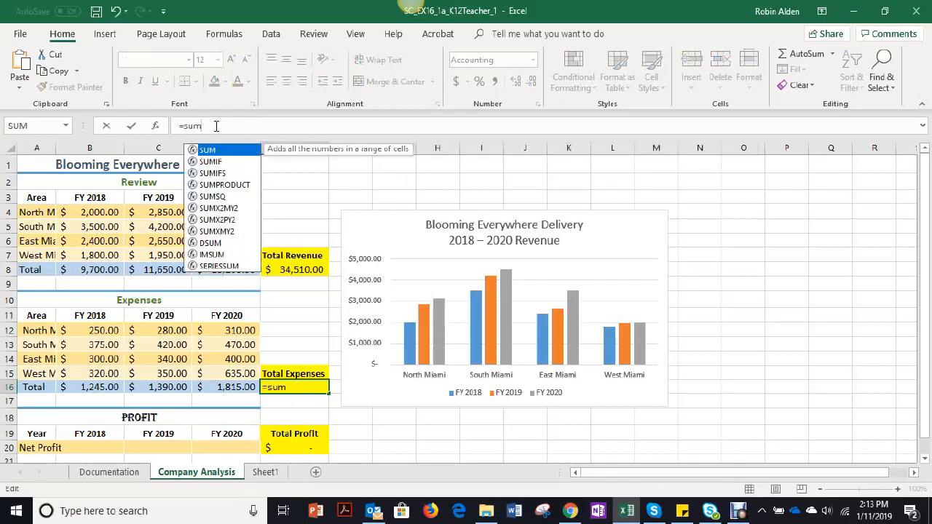
text(()
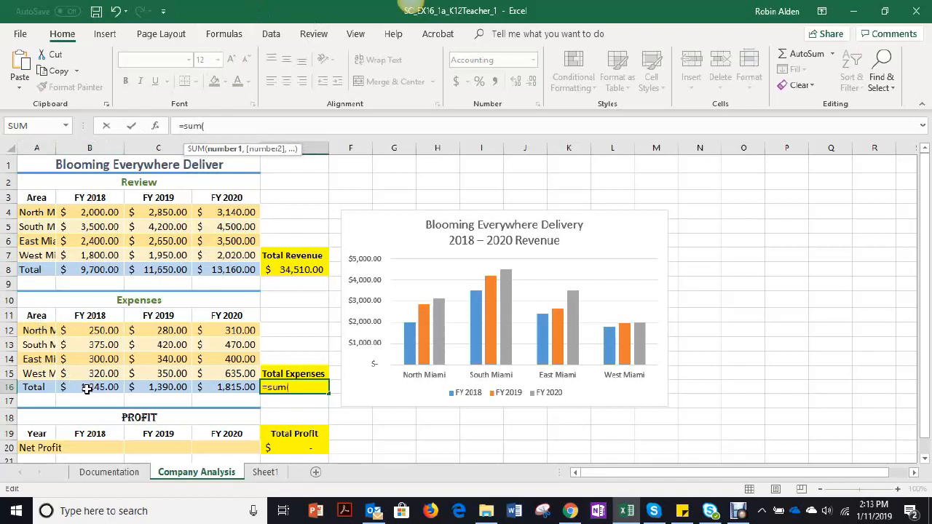
drag(87, 390, 211, 394)
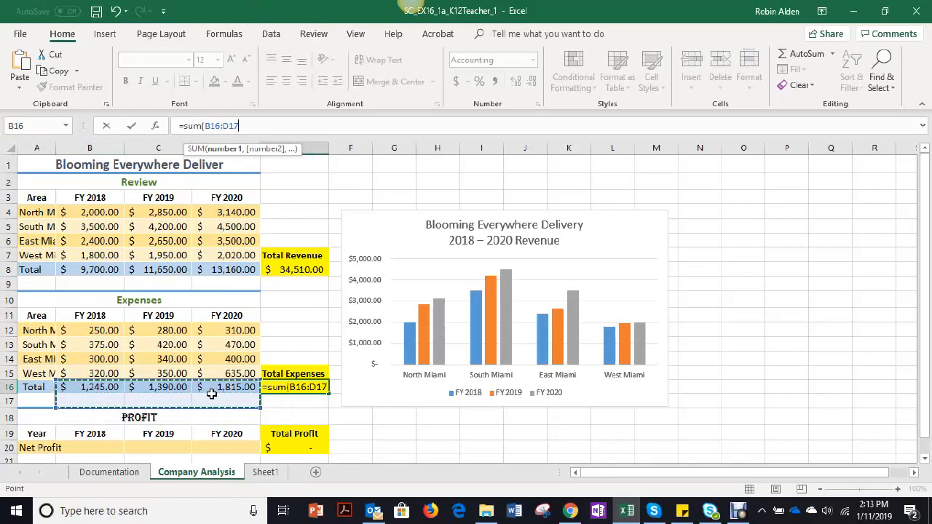
drag(105, 390, 214, 393)
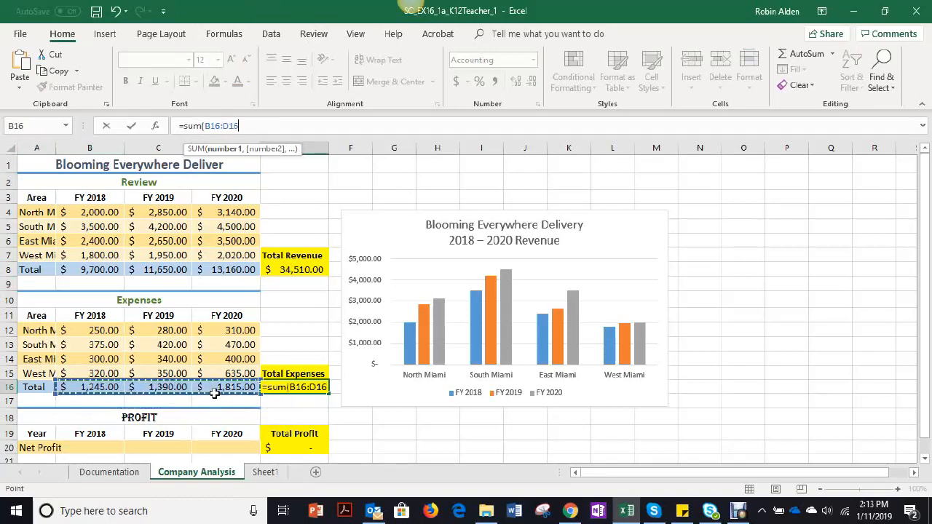
key(Return)
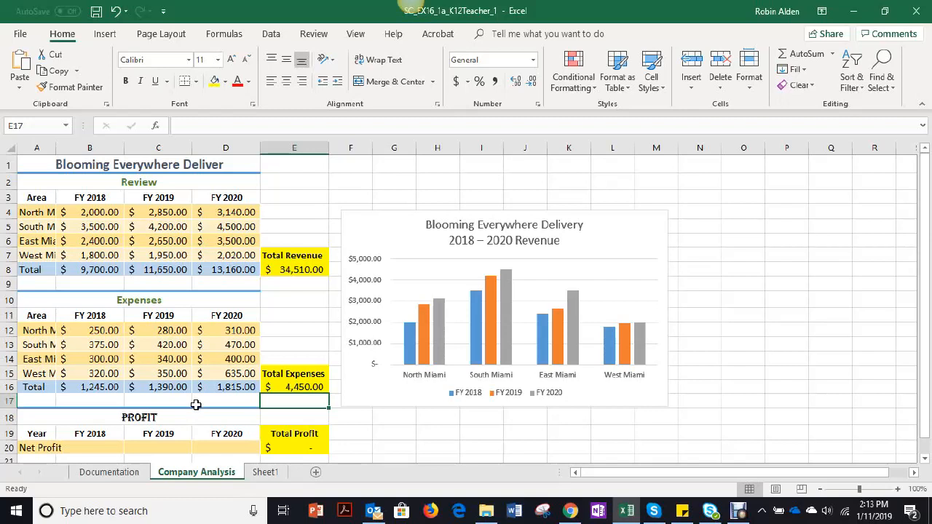
Step: Format the Profit heading in row 18 as bold Calibri, size 13
scroll(131, 390, down, 2)
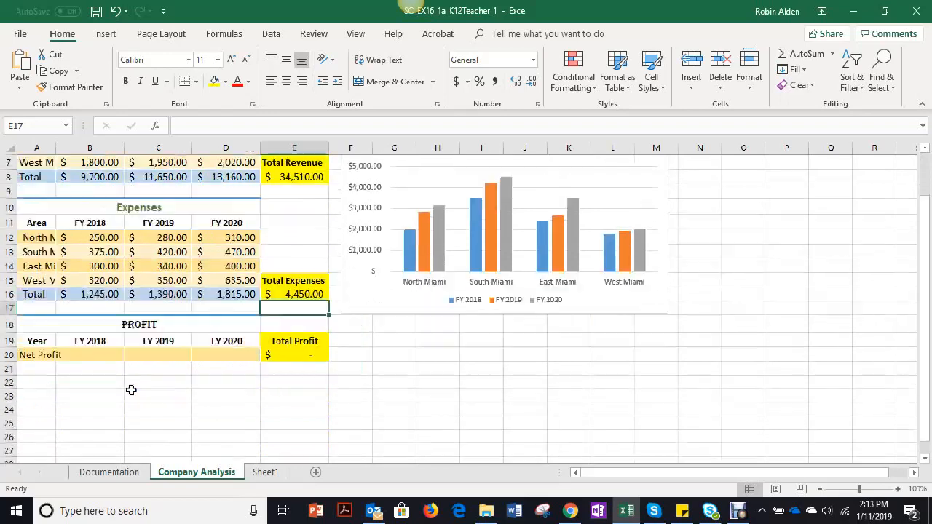
click(52, 327)
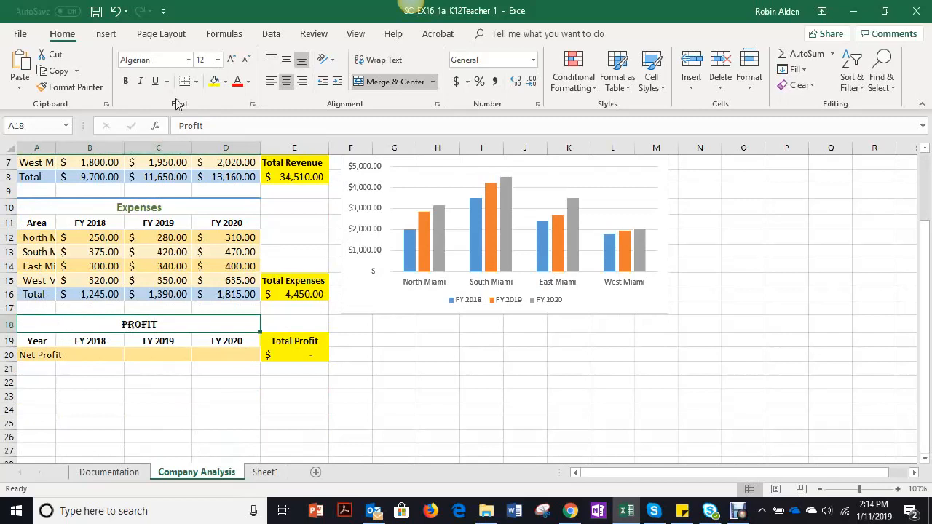
click(127, 86)
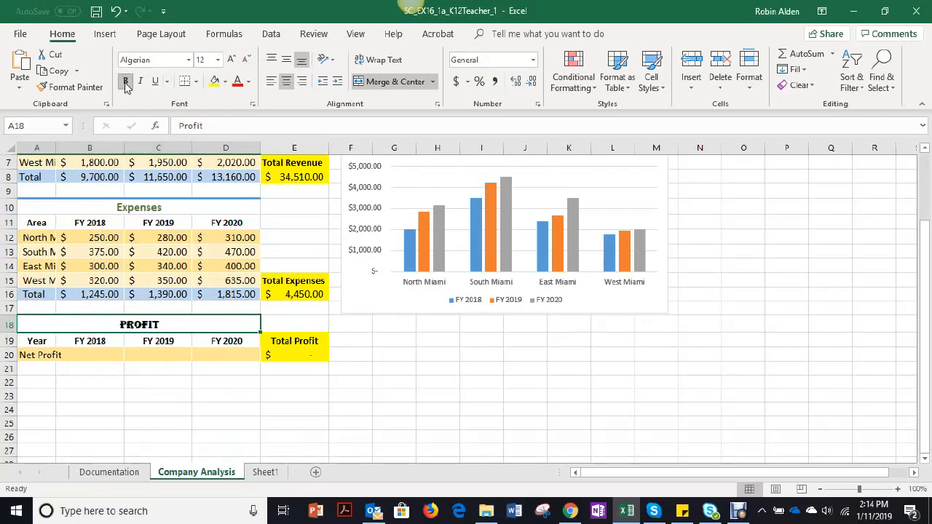
click(188, 61)
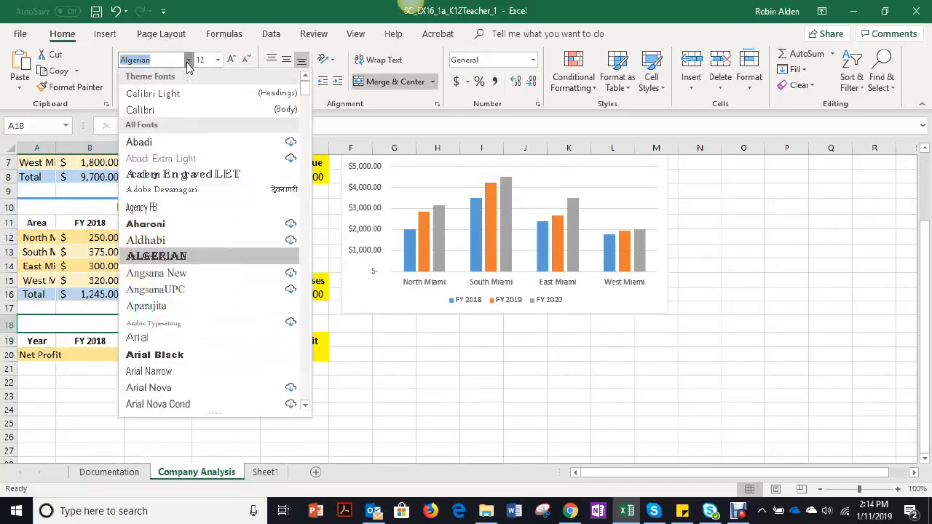
click(146, 111)
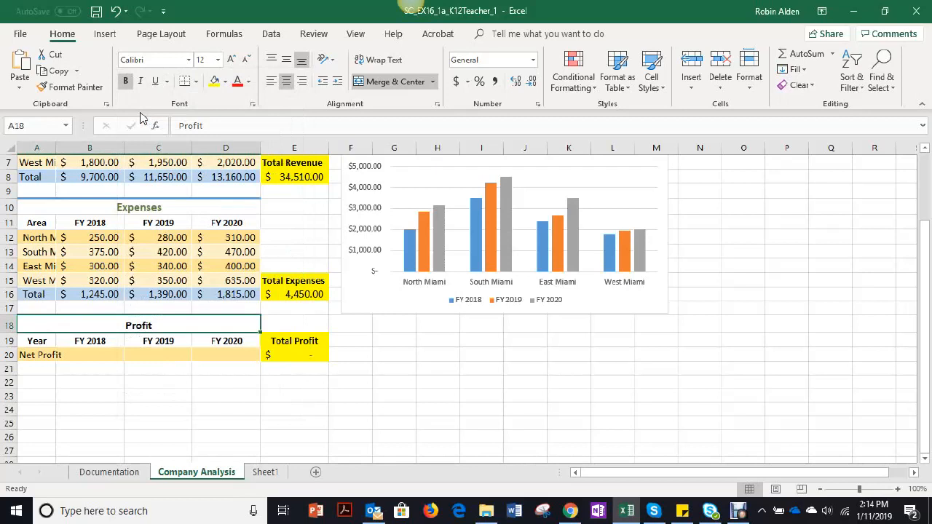
click(218, 61)
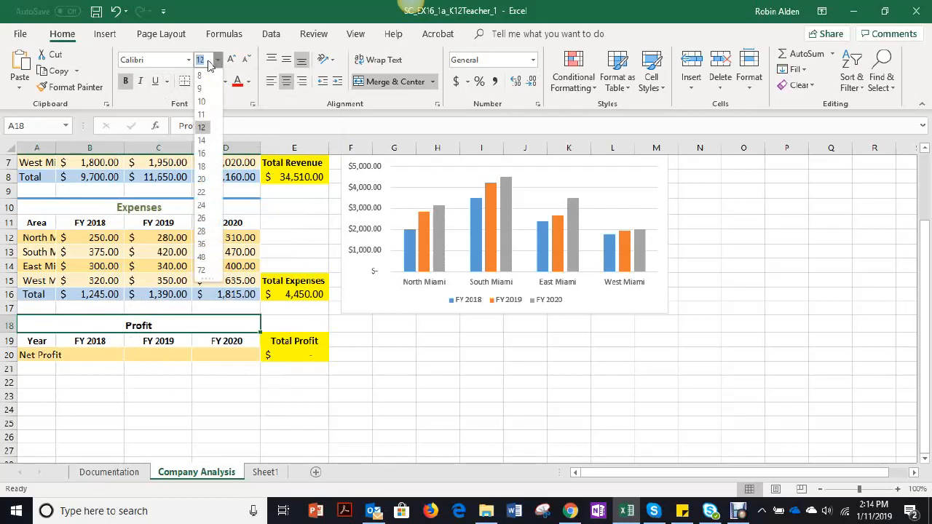
text(13)
key(Return)
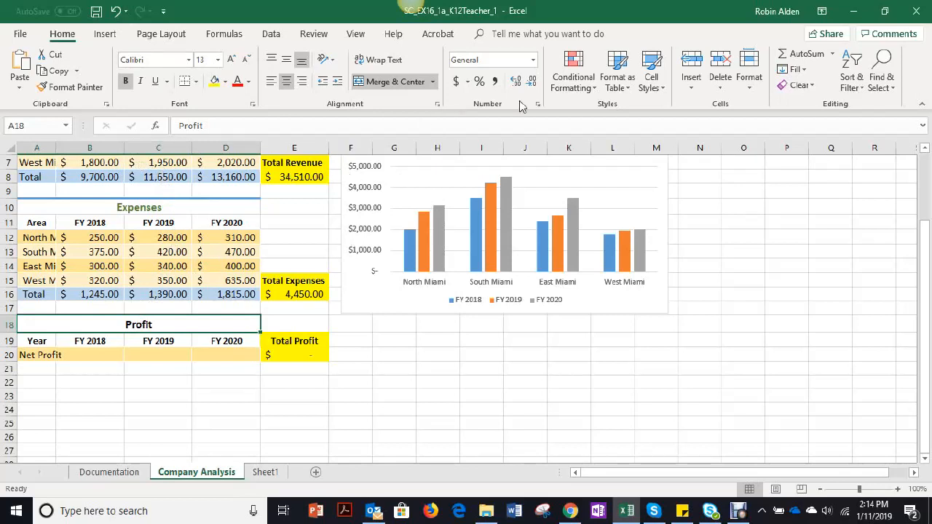
click(661, 91)
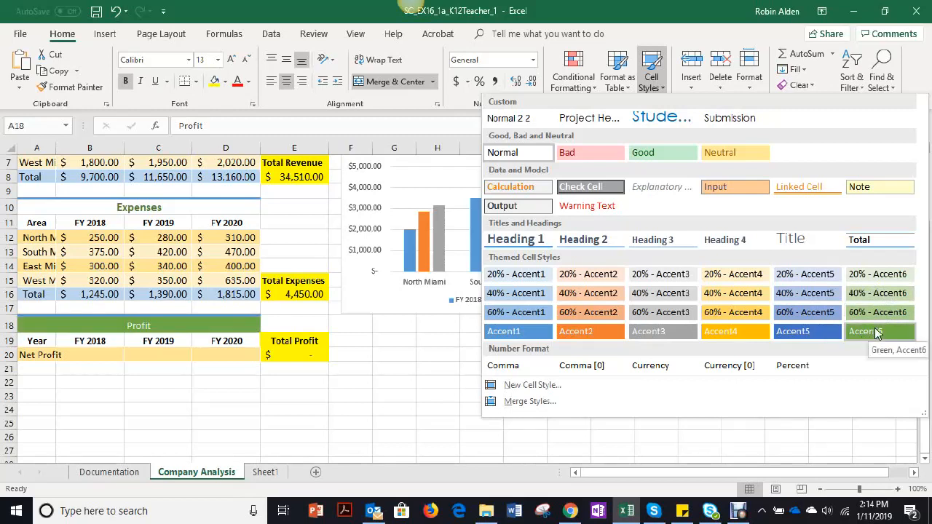
click(520, 392)
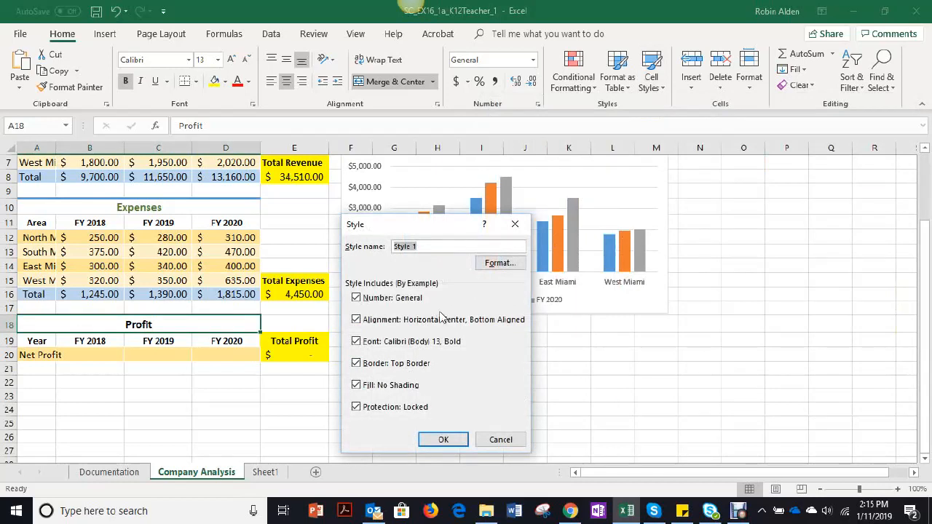
click(500, 440)
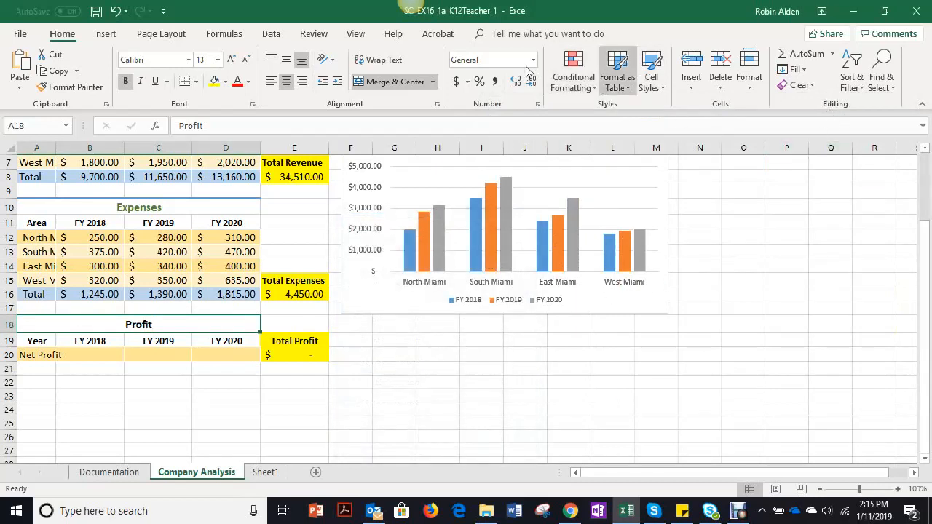
Step: Apply the Accent6 cell style to the Profit heading in A18
click(651, 73)
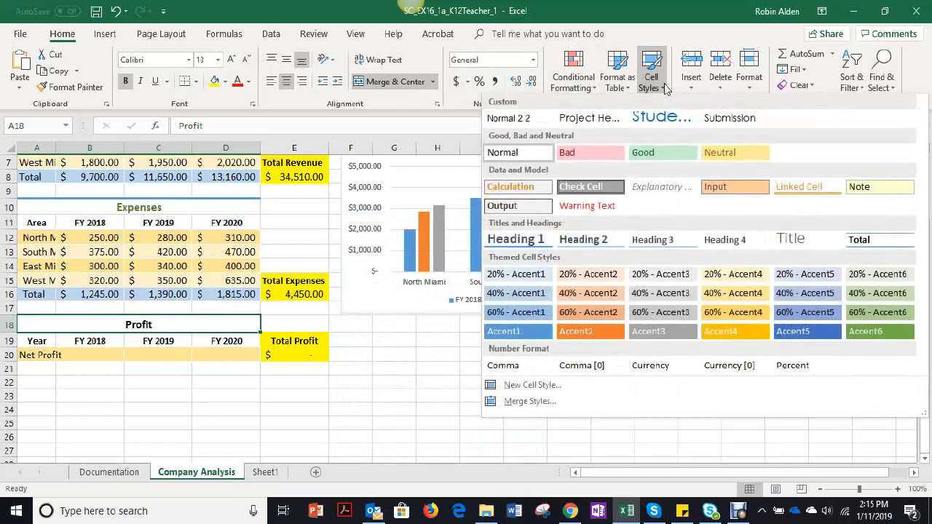
click(891, 329)
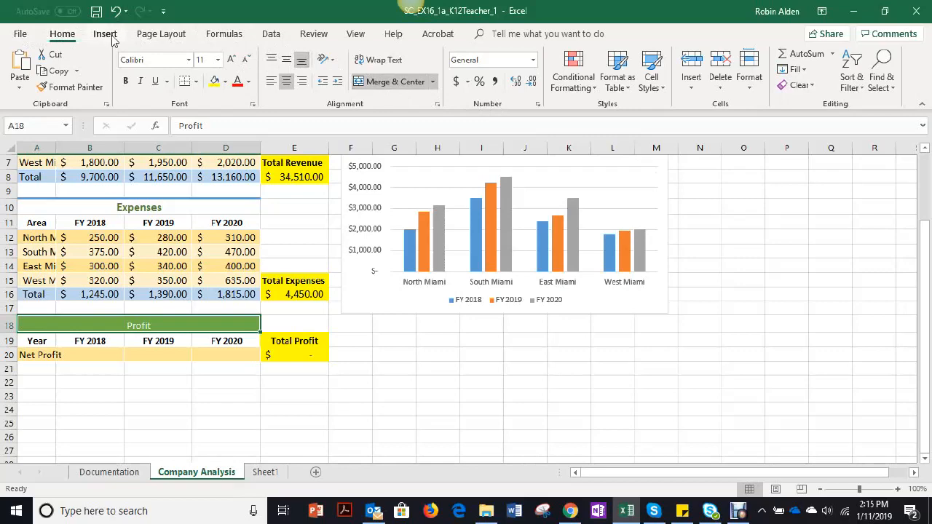
Step: Change the workbook's theme colors to the Green color set
click(273, 36)
click(224, 35)
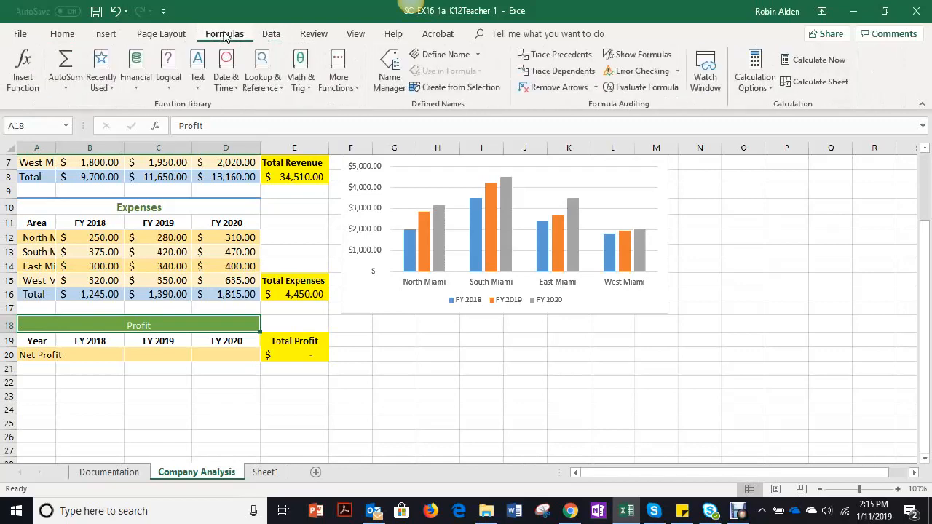
click(166, 36)
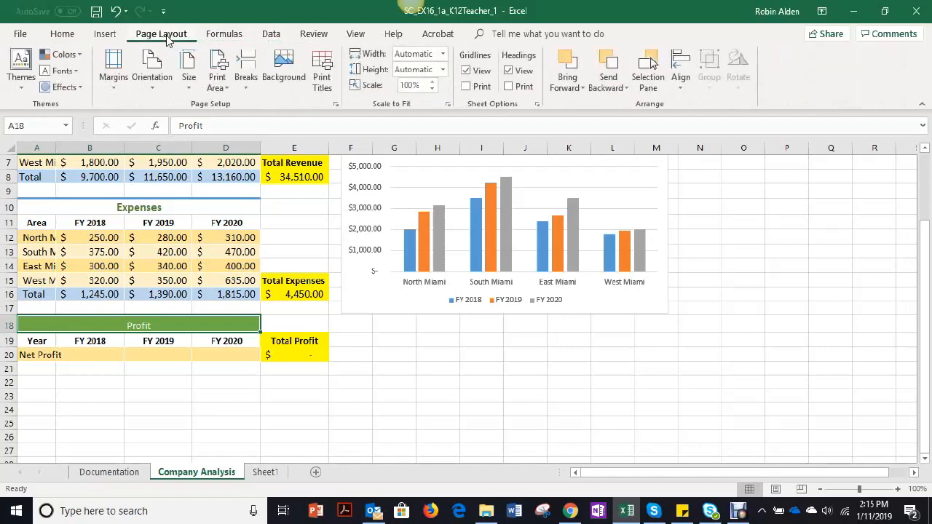
click(75, 58)
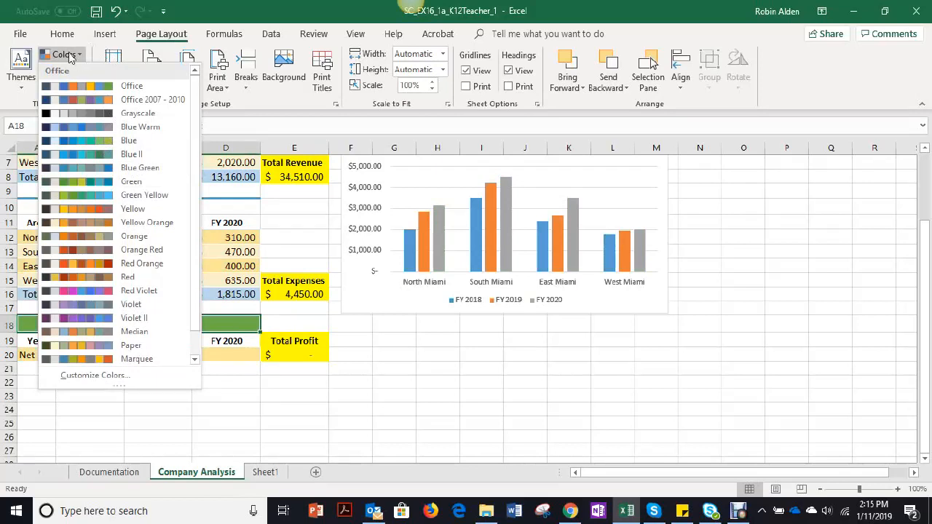
click(22, 62)
click(22, 62)
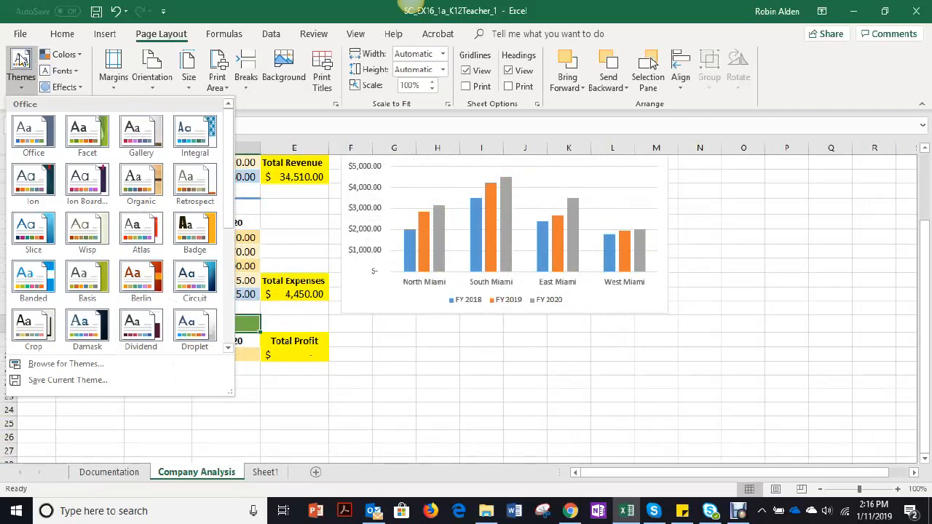
click(71, 54)
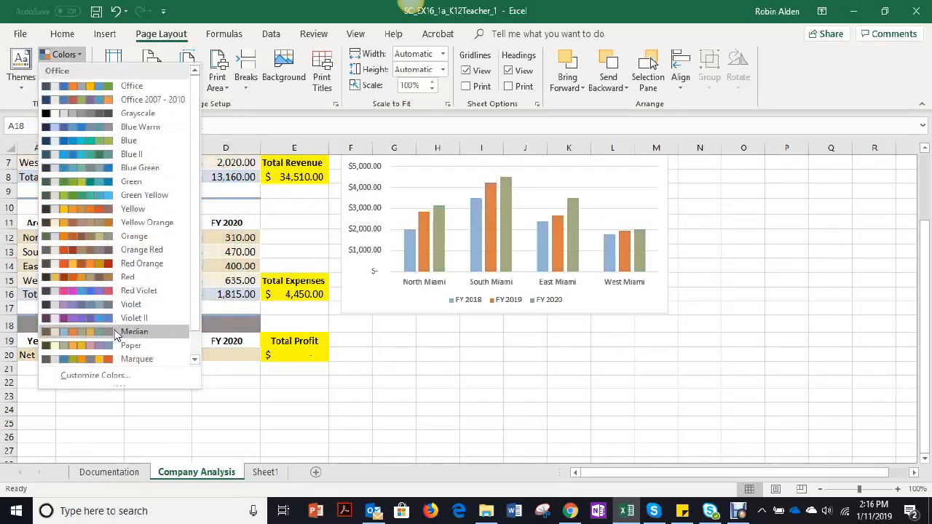
scroll(114, 334, down, 1)
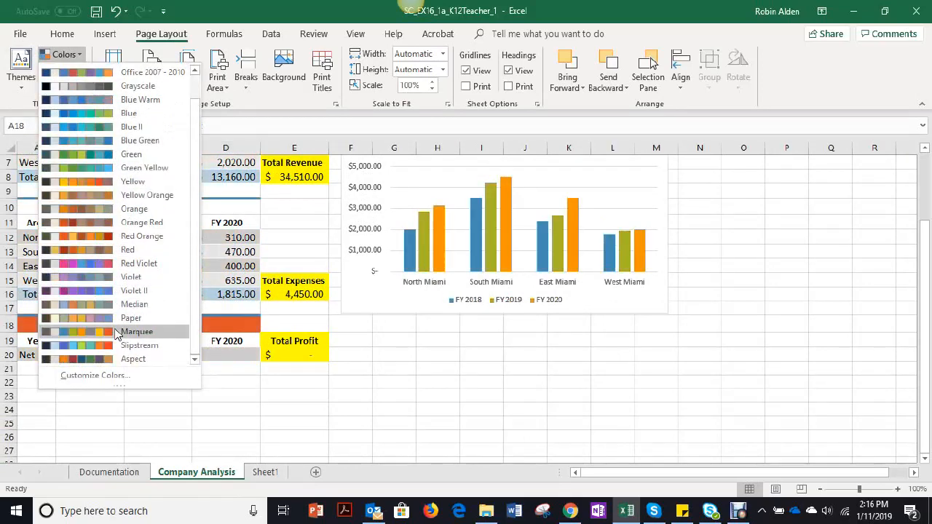
click(97, 154)
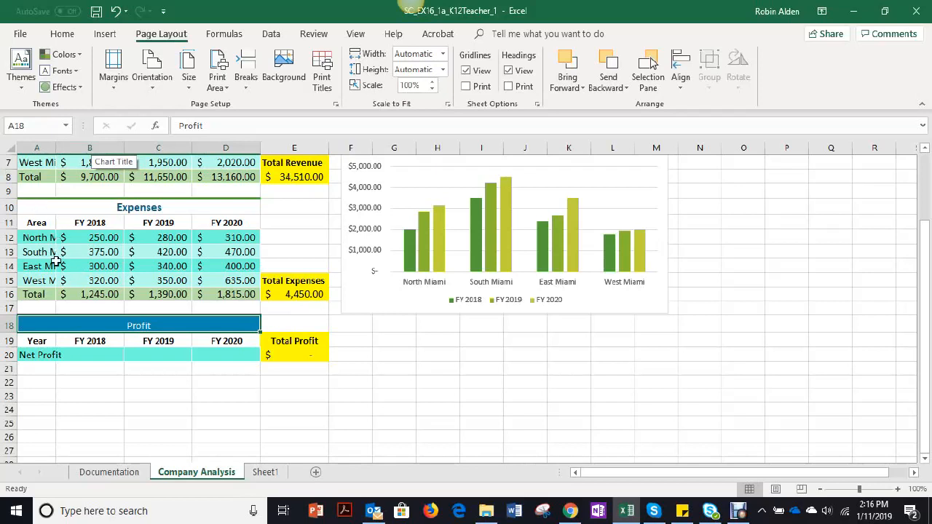
Step: Enter the formula =B8-B16 in B20 to calculate the FY 2018 net profit
click(41, 354)
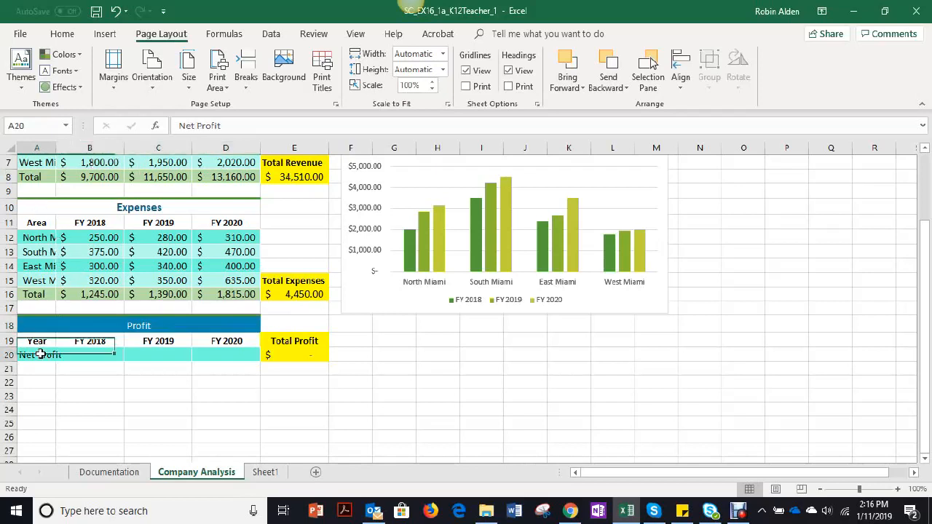
click(86, 357)
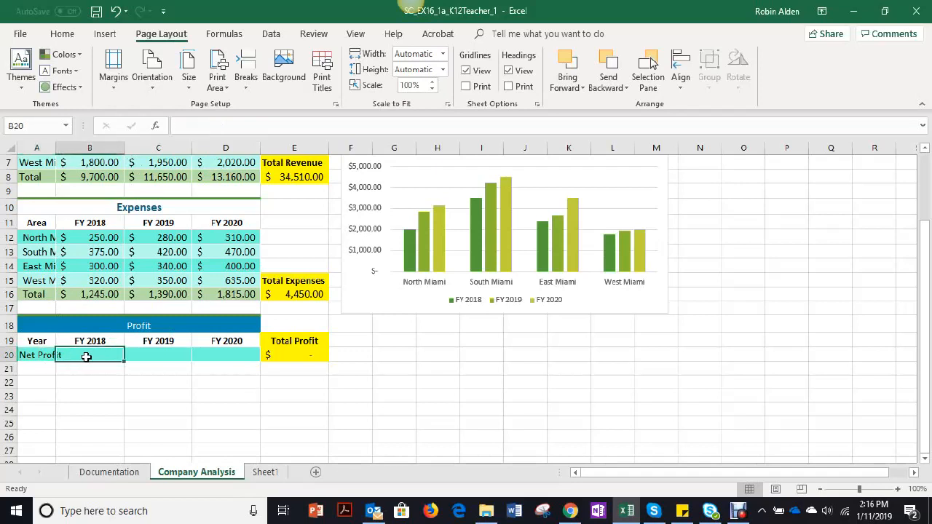
click(195, 126)
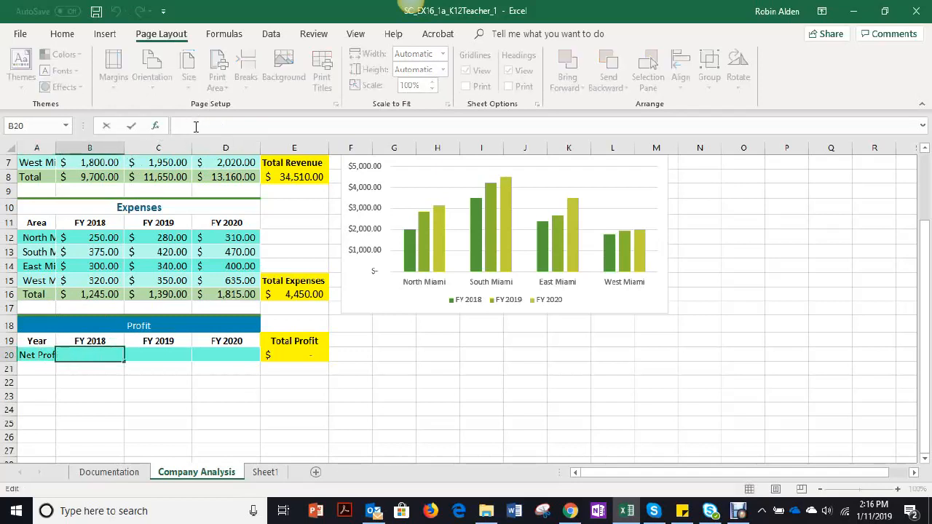
text(=)
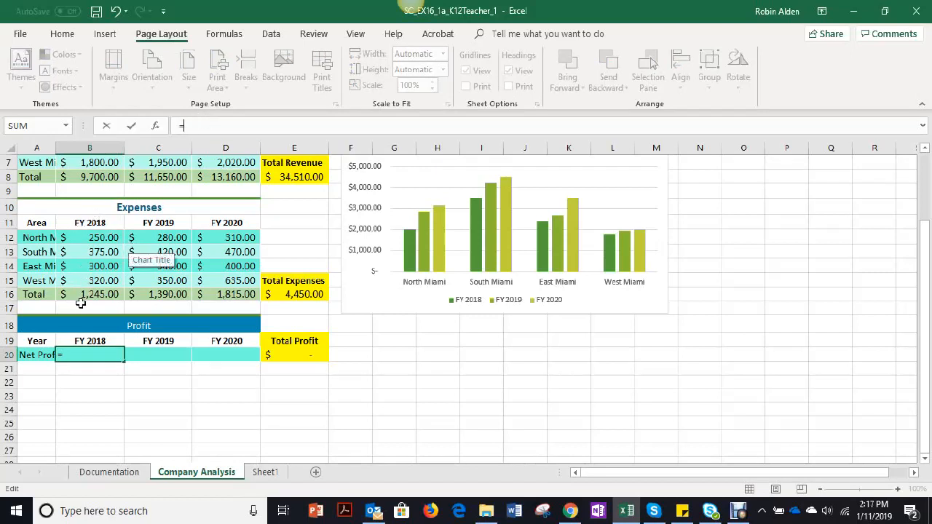
click(103, 296)
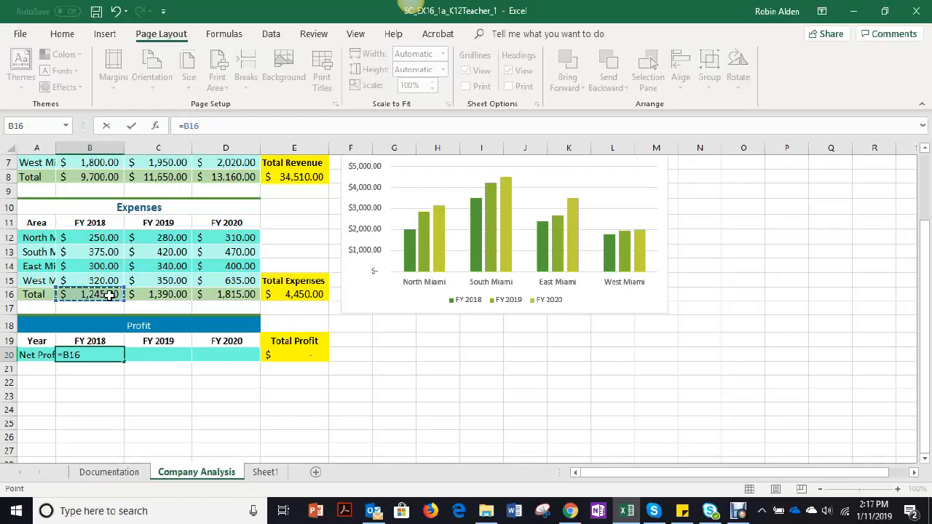
click(184, 127)
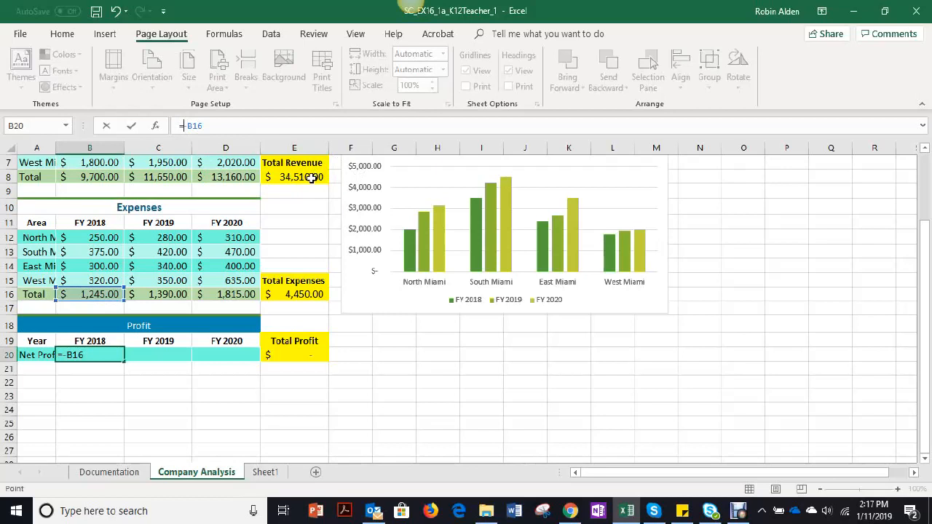
click(311, 177)
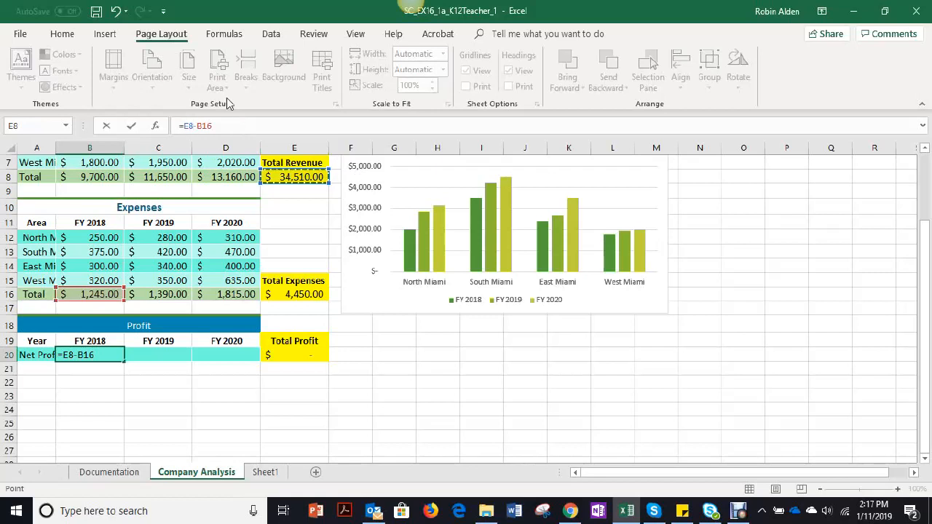
key(BackSpace)
key(BackSpace)
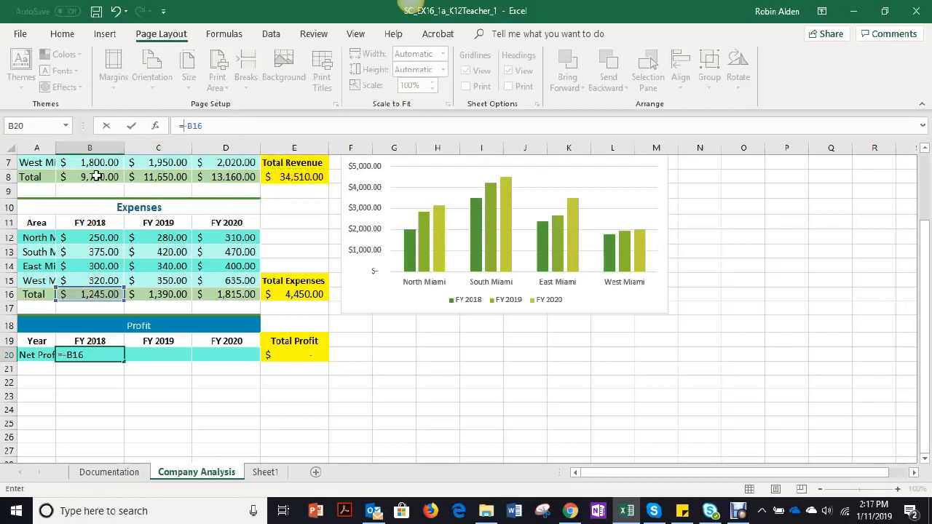
click(96, 177)
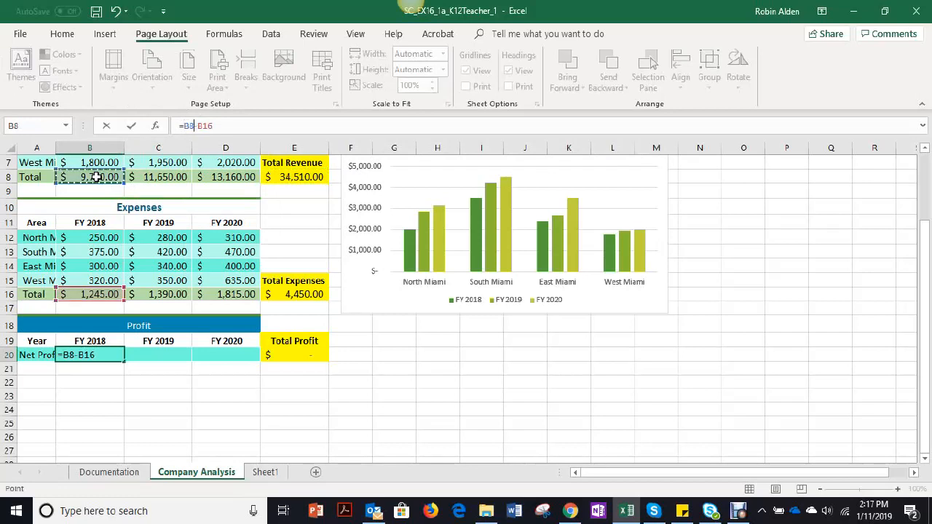
click(242, 125)
key(Return)
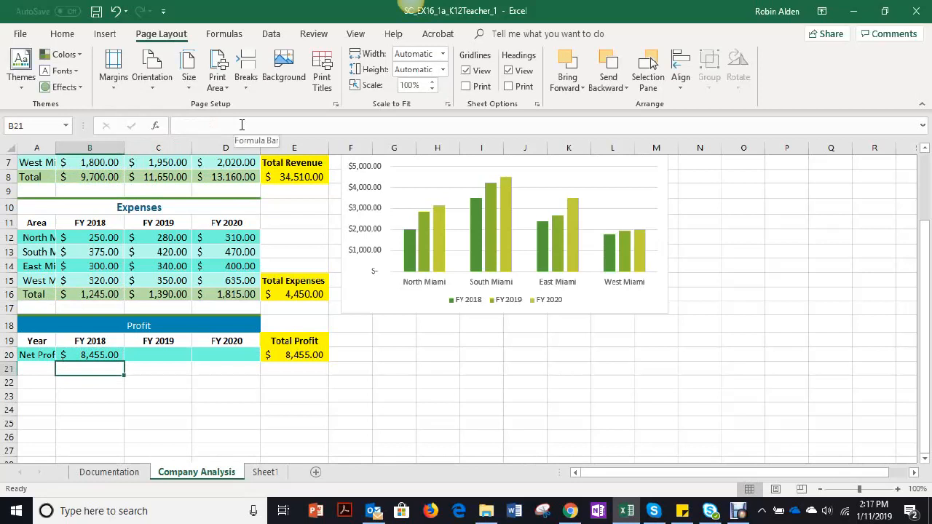
Step: Fill the net profit formula from B20 across to D20 for FY 2019 and FY 2020
click(99, 354)
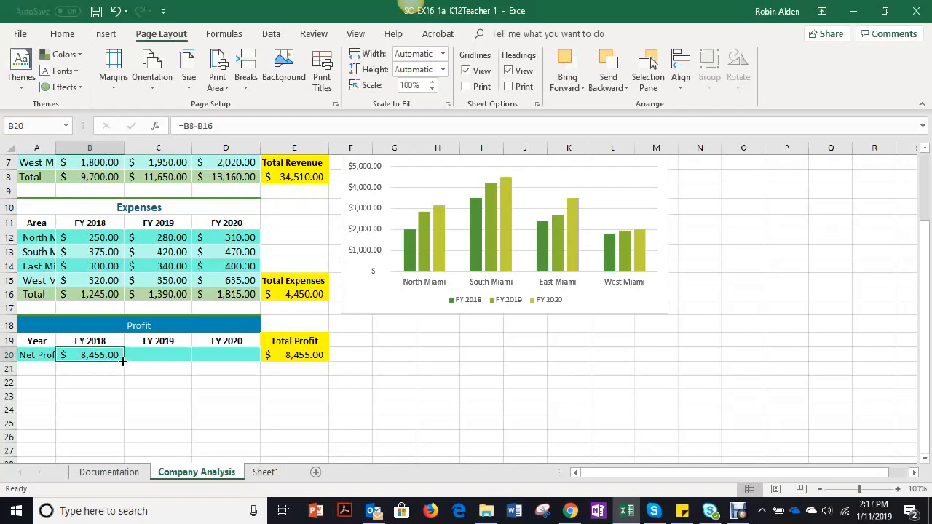
drag(123, 361, 255, 364)
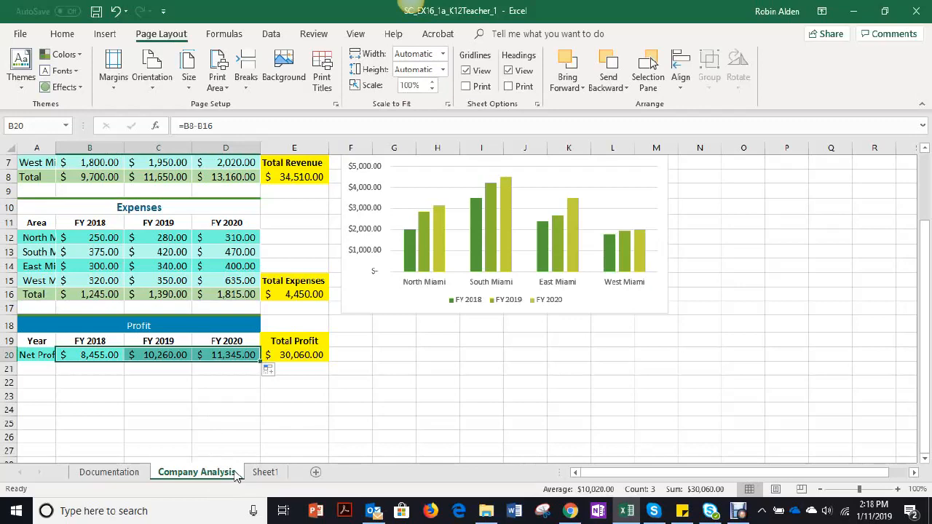
scroll(198, 299, up, 2)
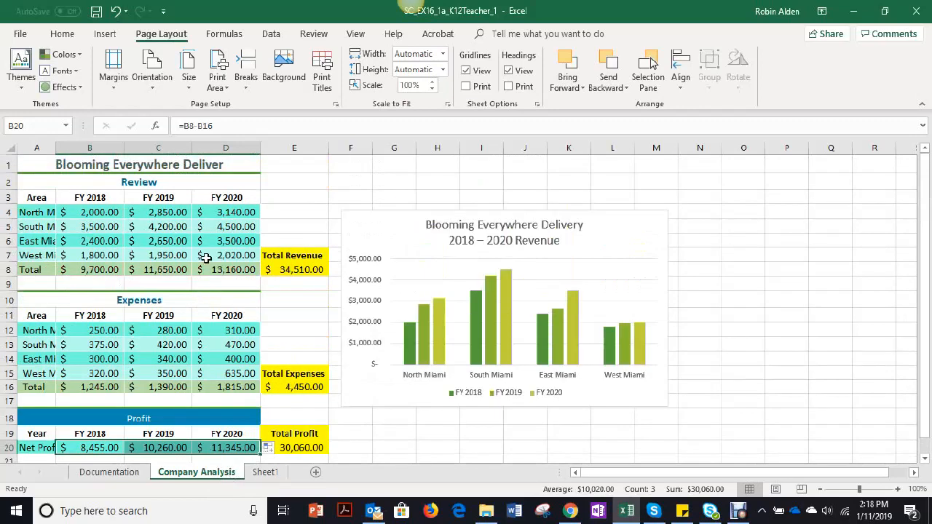
scroll(214, 320, down, 3)
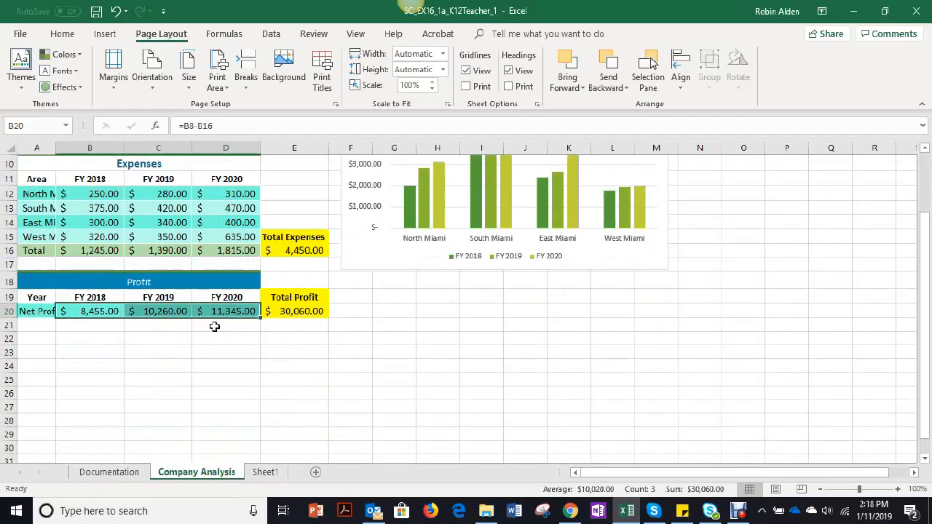
double_click(204, 473)
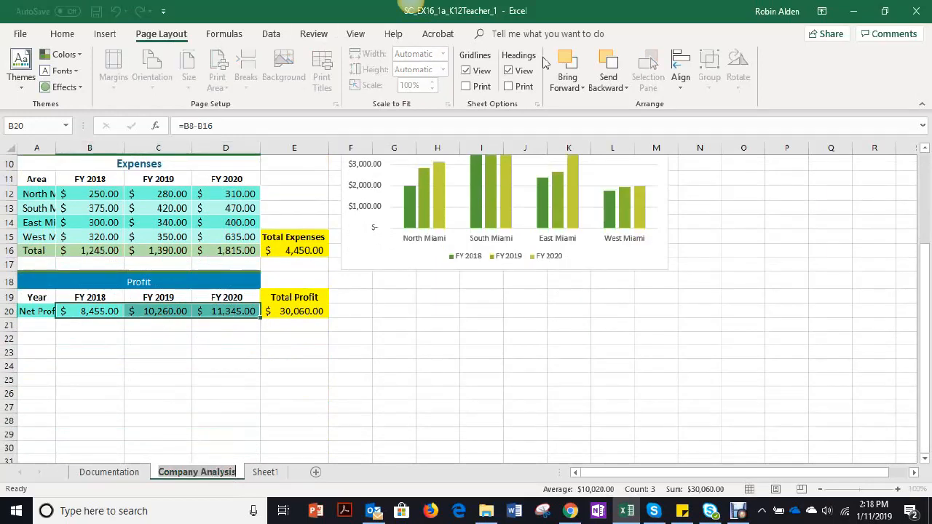
click(64, 55)
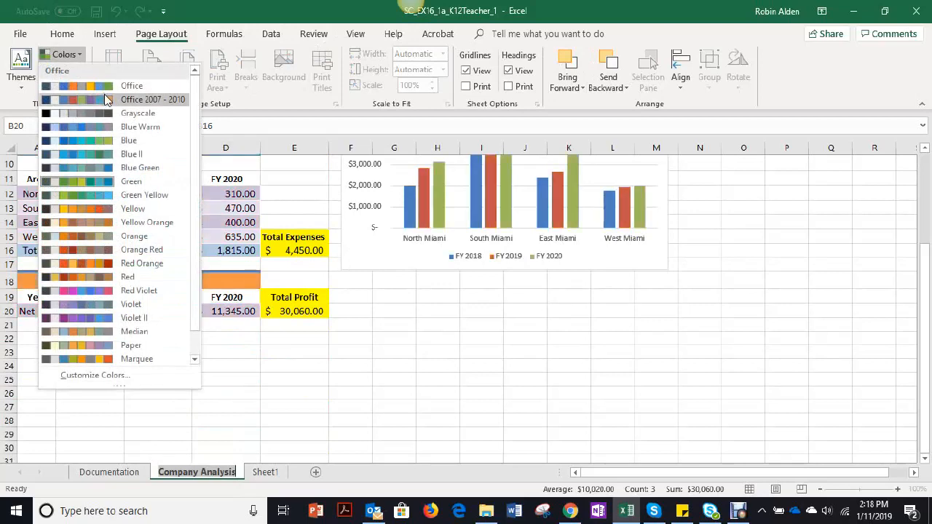
click(88, 181)
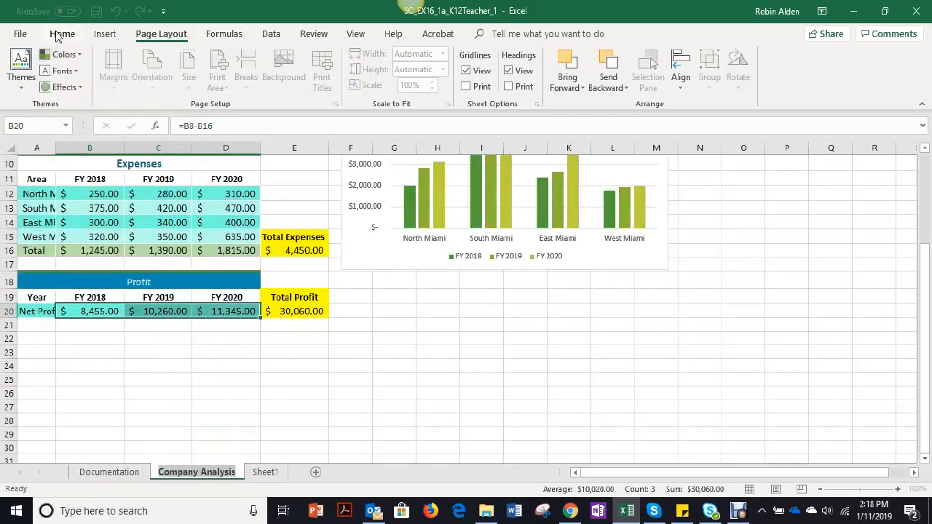
click(58, 34)
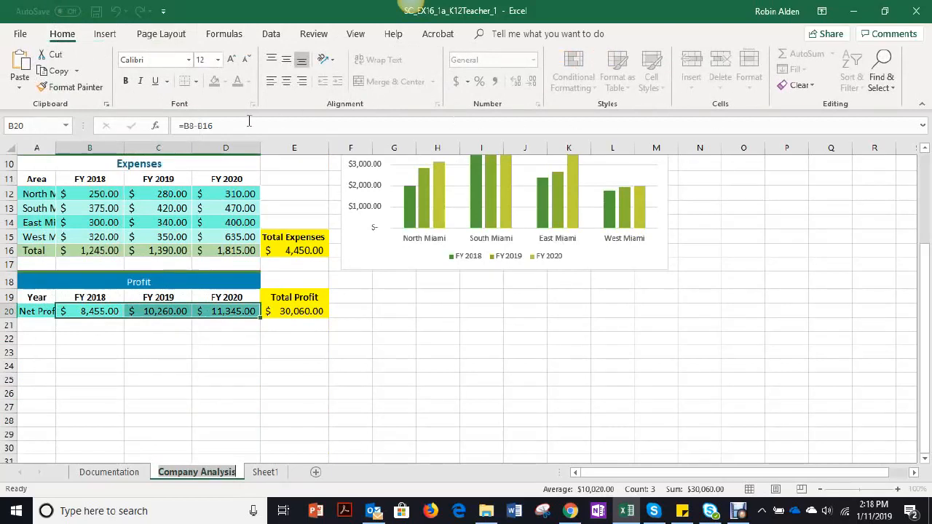
click(258, 412)
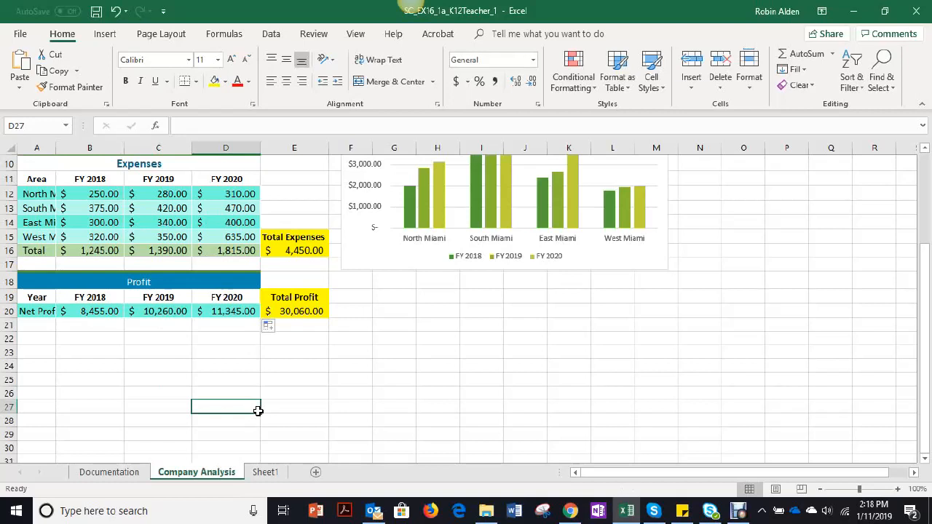
click(249, 81)
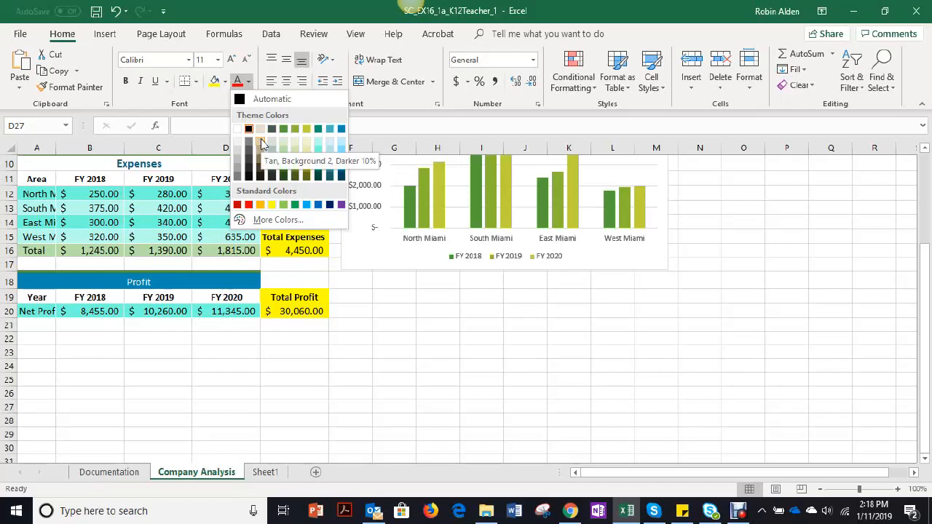
key(Escape)
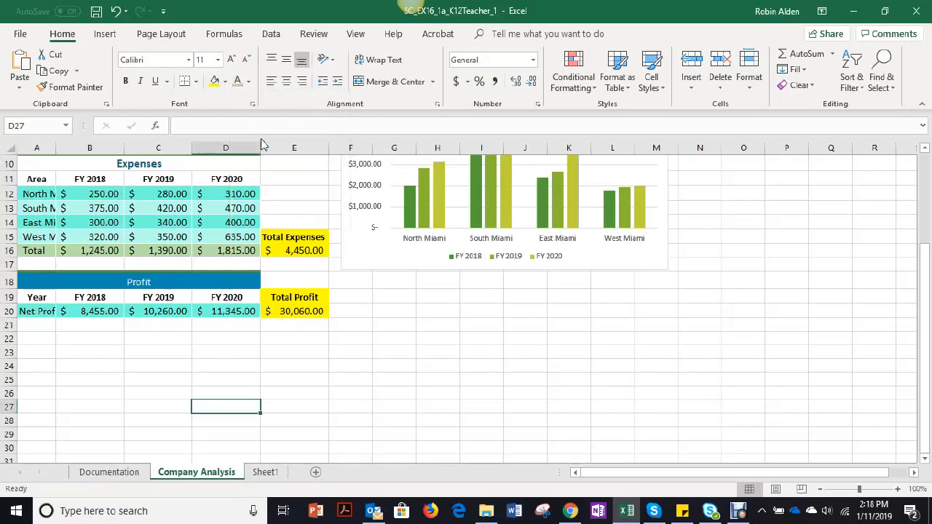
double_click(215, 475)
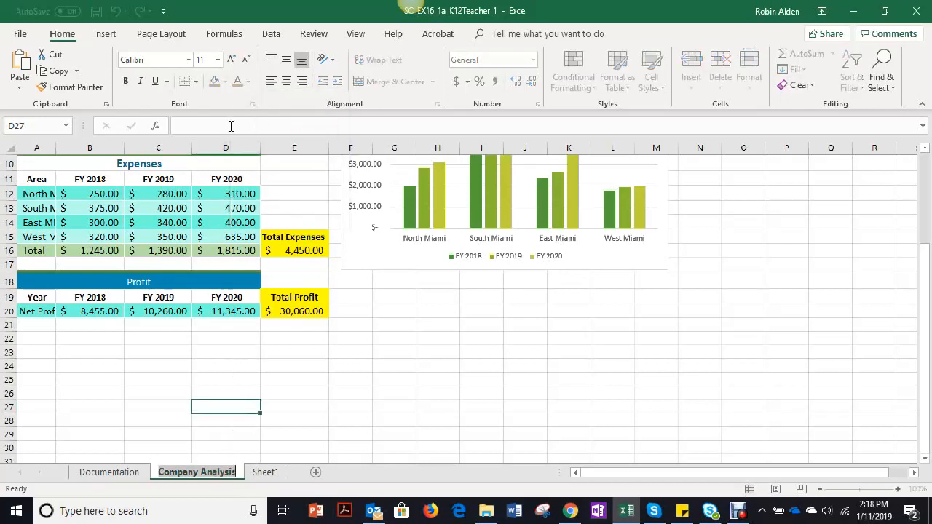
click(151, 376)
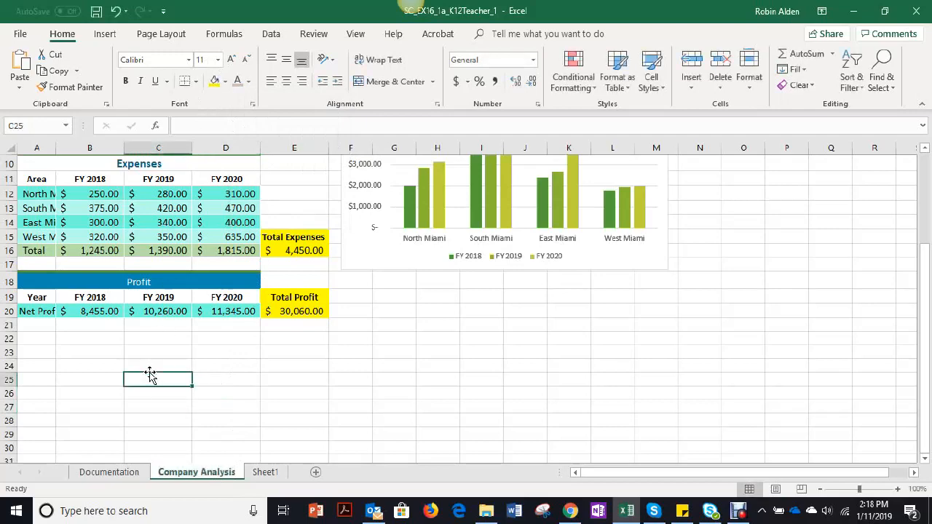
Step: Change the fill of the Profit heading in A18 to a lighter blue theme color
scroll(97, 227, up, 3)
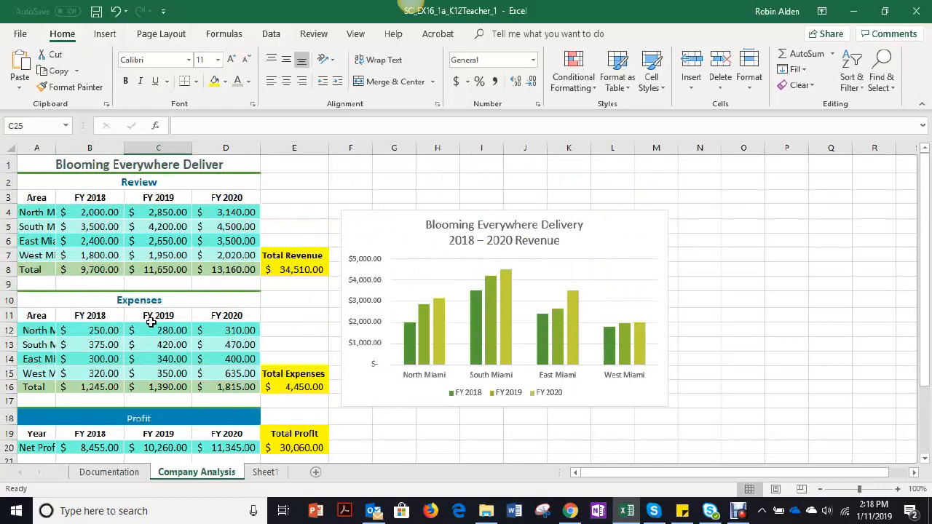
scroll(151, 322, down, 2)
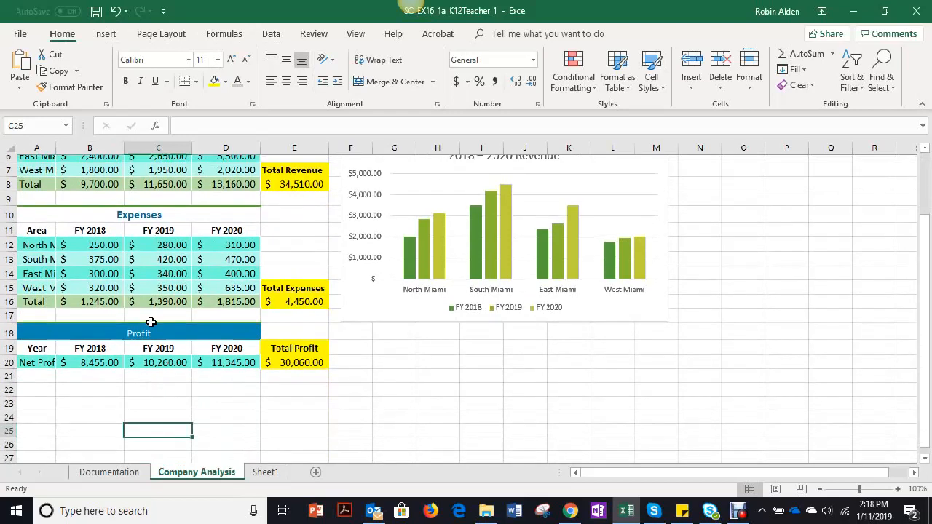
scroll(150, 323, up, 2)
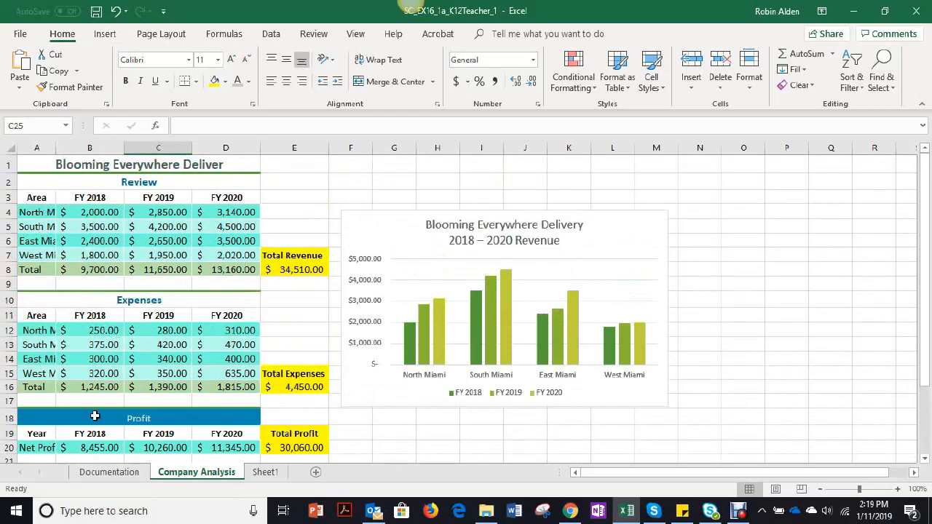
click(117, 419)
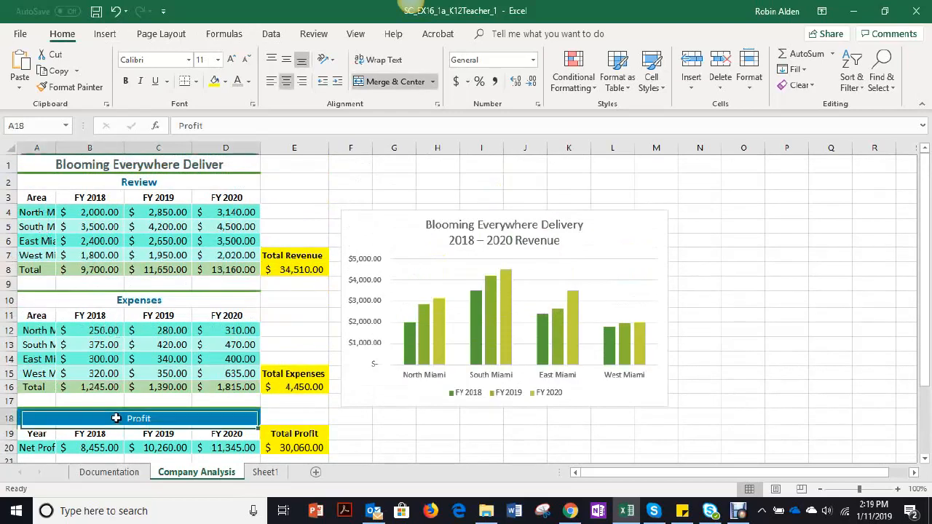
click(226, 81)
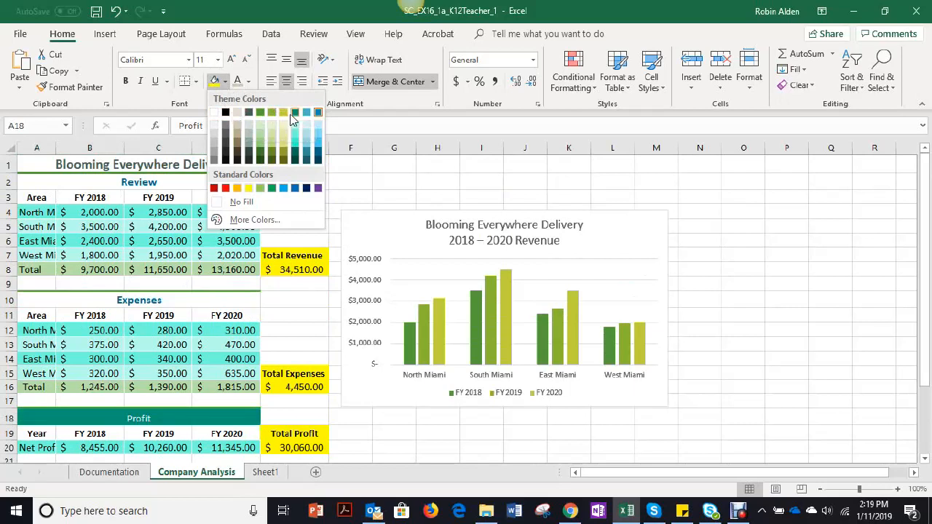
click(318, 142)
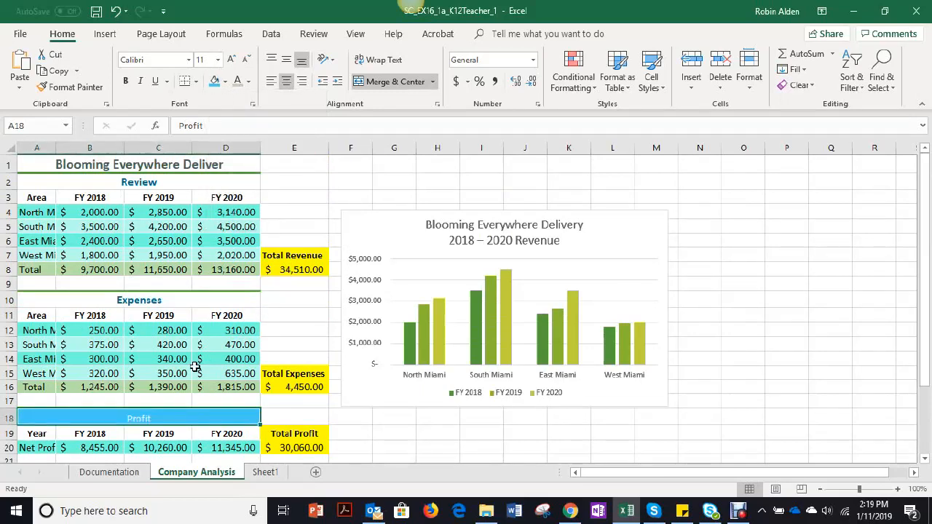
Step: Rename the Sheet1 worksheet as 20182020 Revenue
scroll(194, 367, down, 1)
scroll(194, 366, up, 1)
click(270, 473)
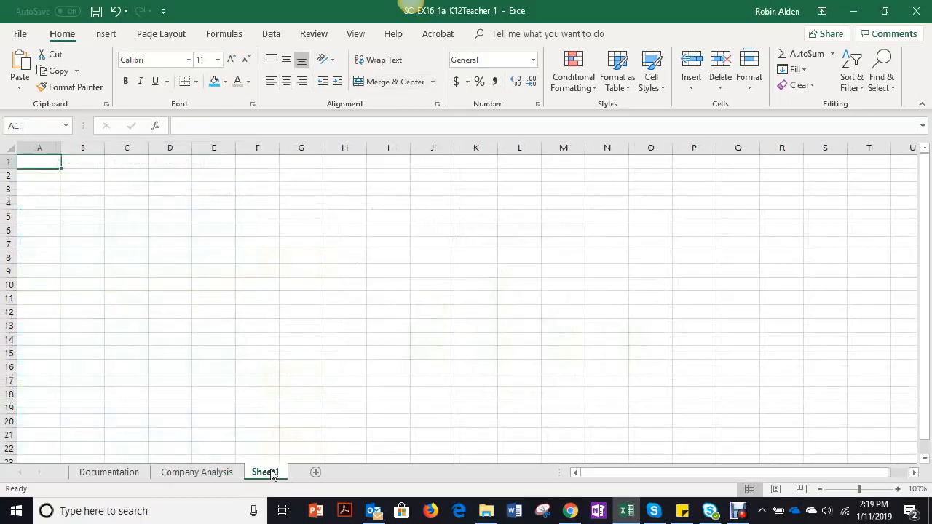
double_click(270, 473)
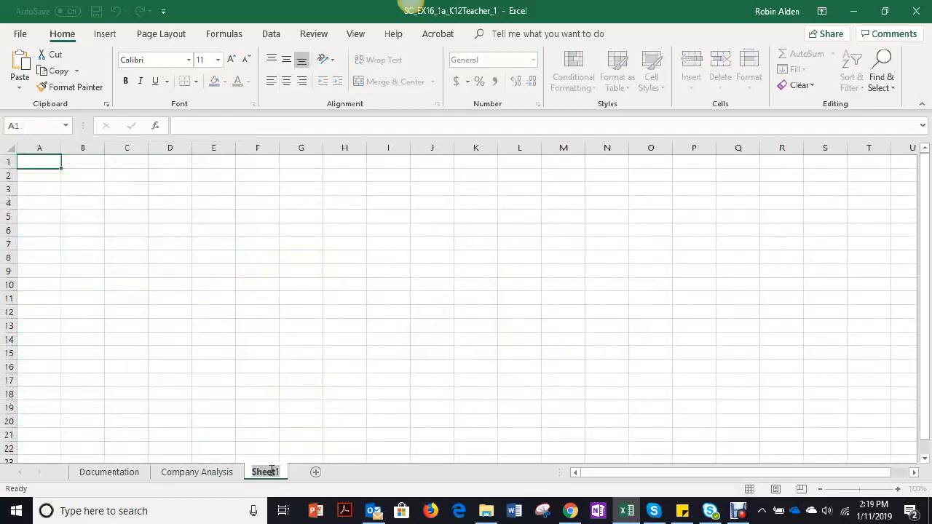
text(2018)
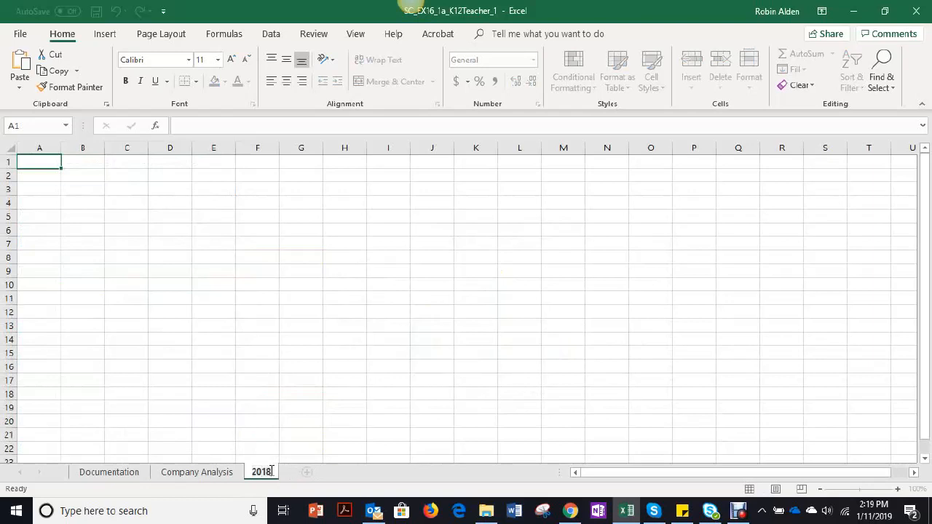
text(-202)
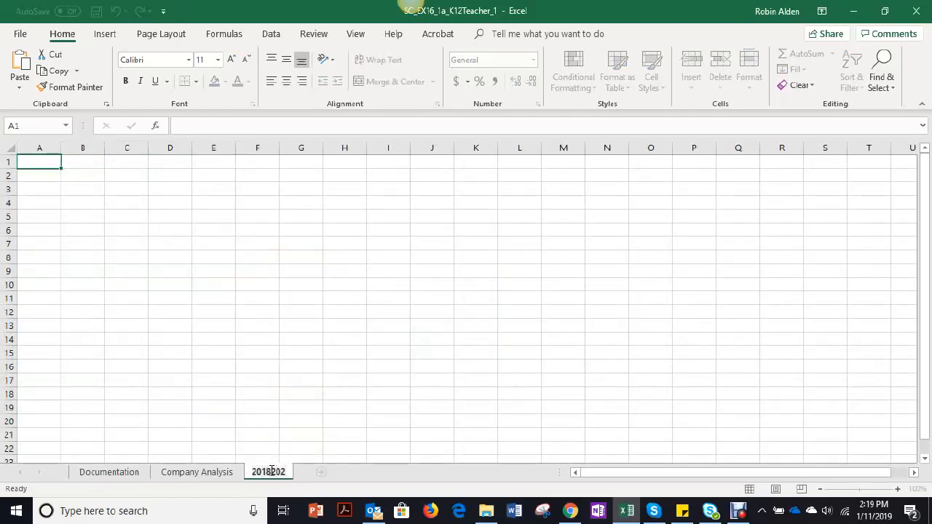
text(0 Revenue)
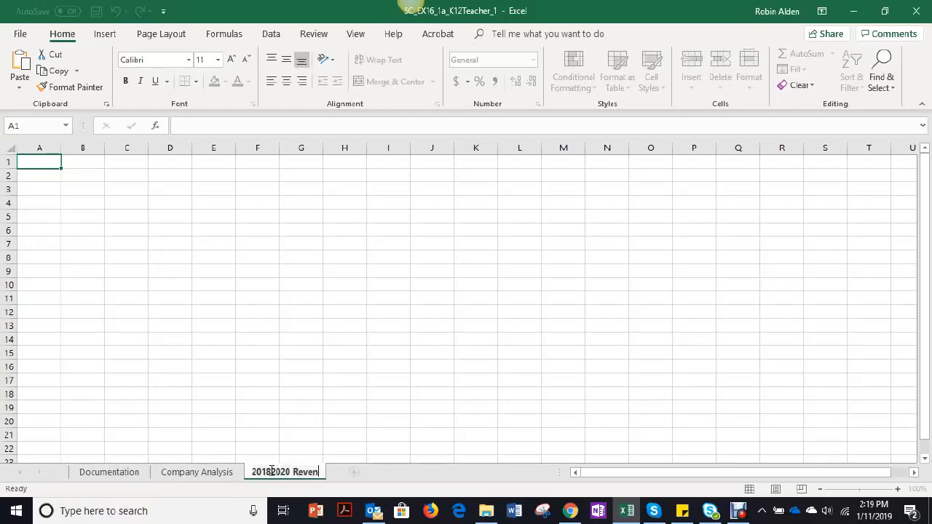
Step: Copy the revenue chart from the Company Analysis worksheet to cell A1 of the 20182020 Revenue worksheet and delete the original
click(217, 473)
click(555, 252)
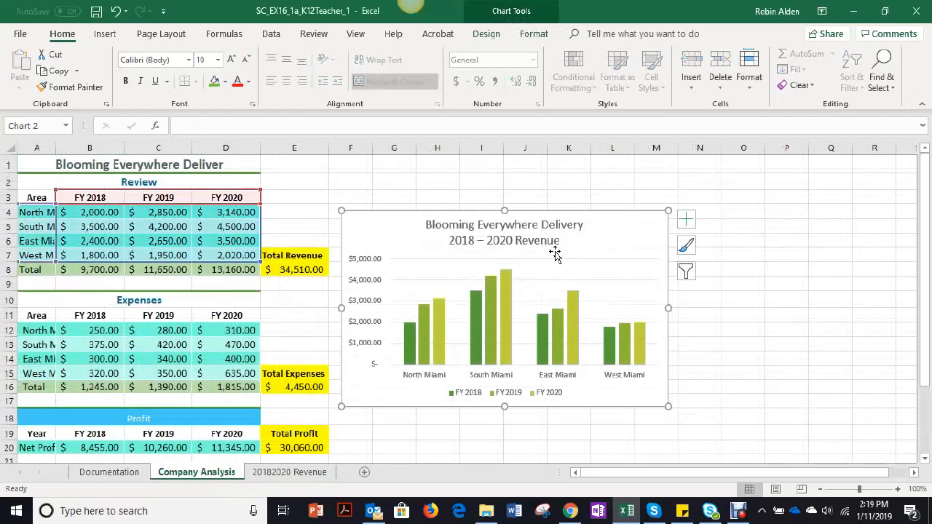
click(306, 473)
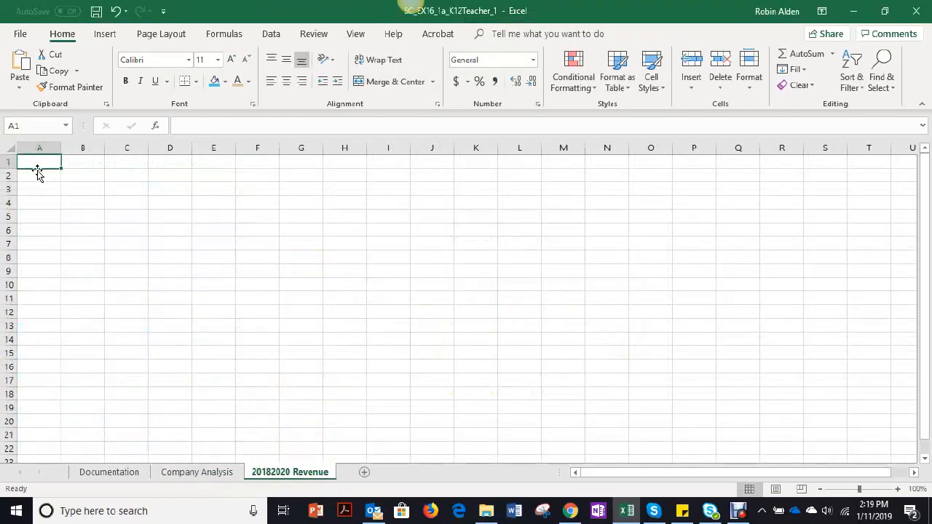
key(ctrl+v)
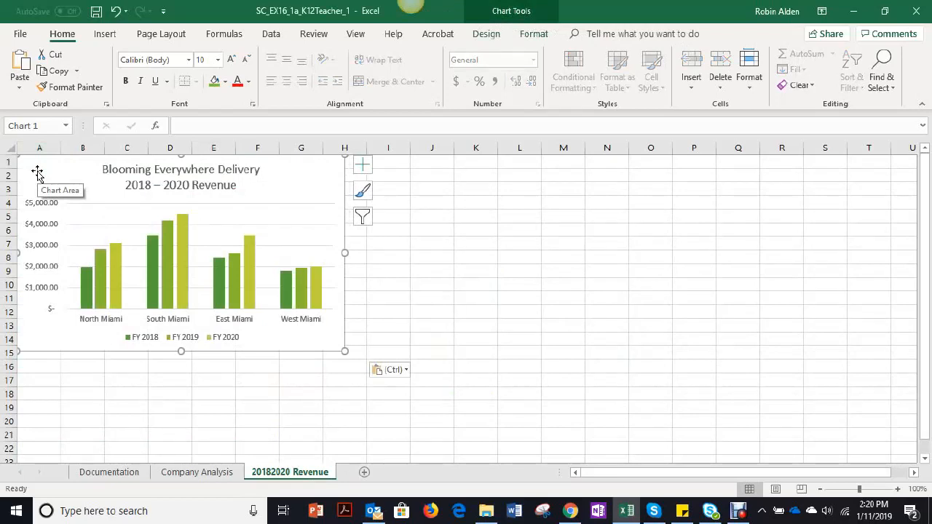
click(227, 475)
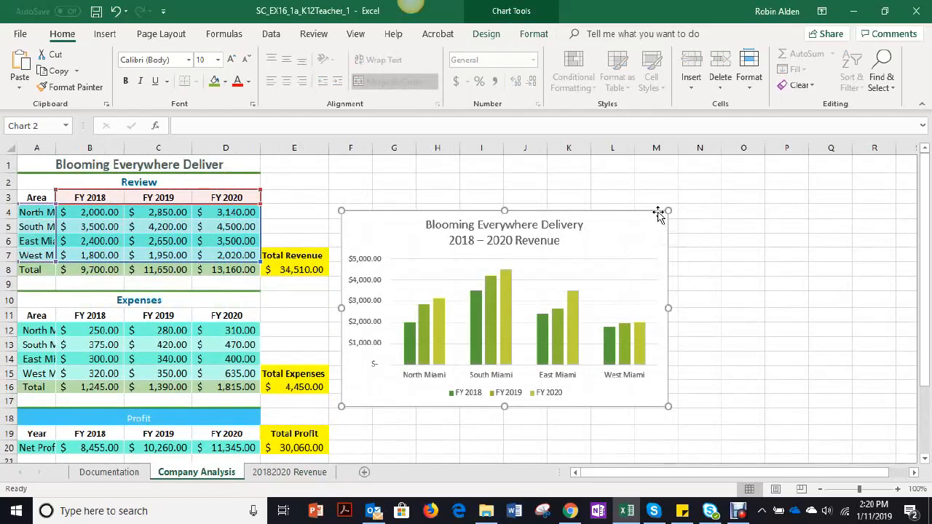
key(Delete)
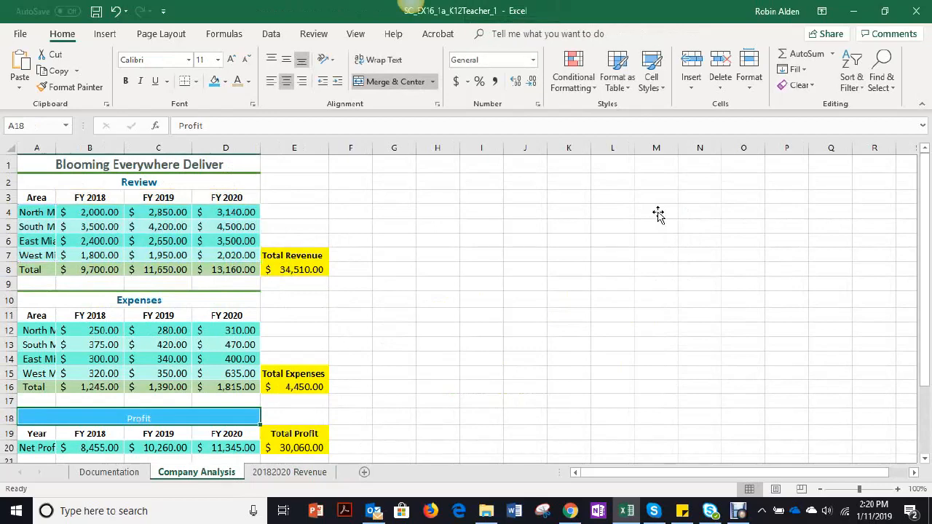
click(286, 473)
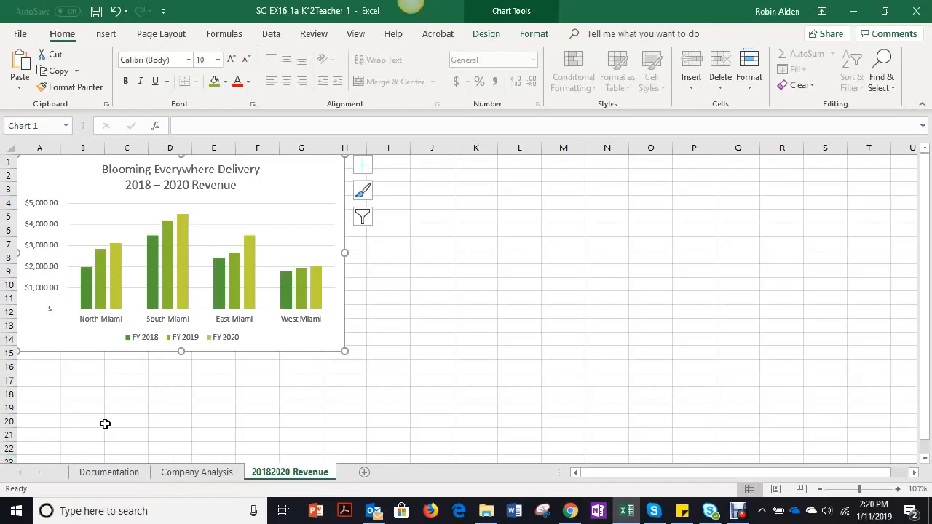
Step: Insert a 2-D pie chart on Company Analysis from A12:A15 and D12:D15, and place it clear of the totals in column E
click(196, 472)
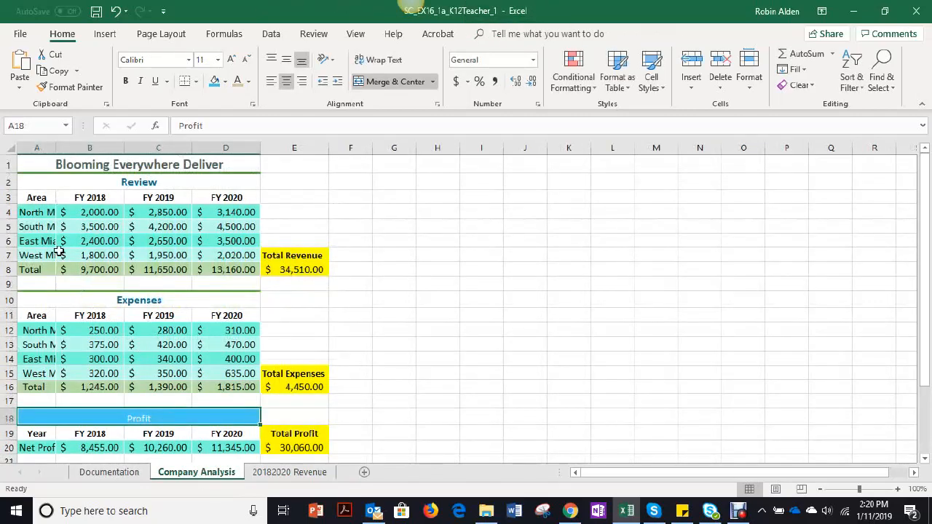
click(38, 331)
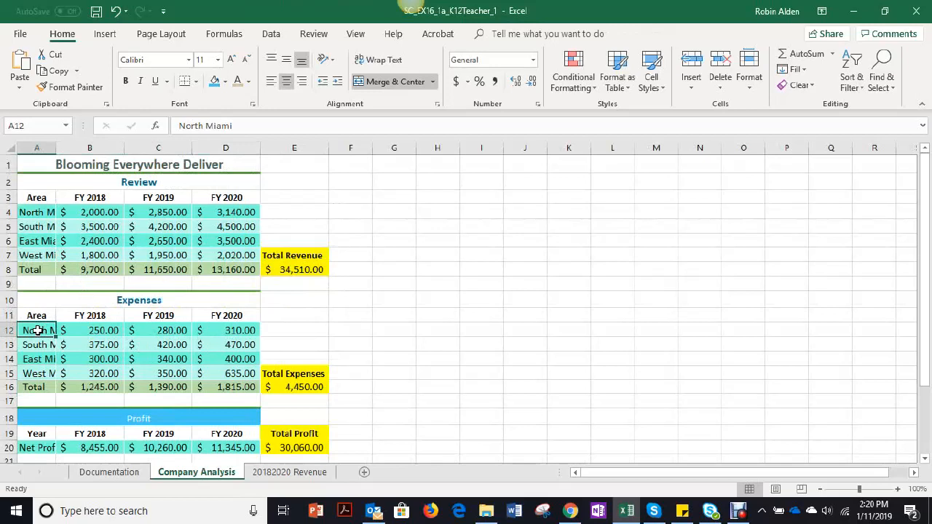
drag(38, 331, 41, 372)
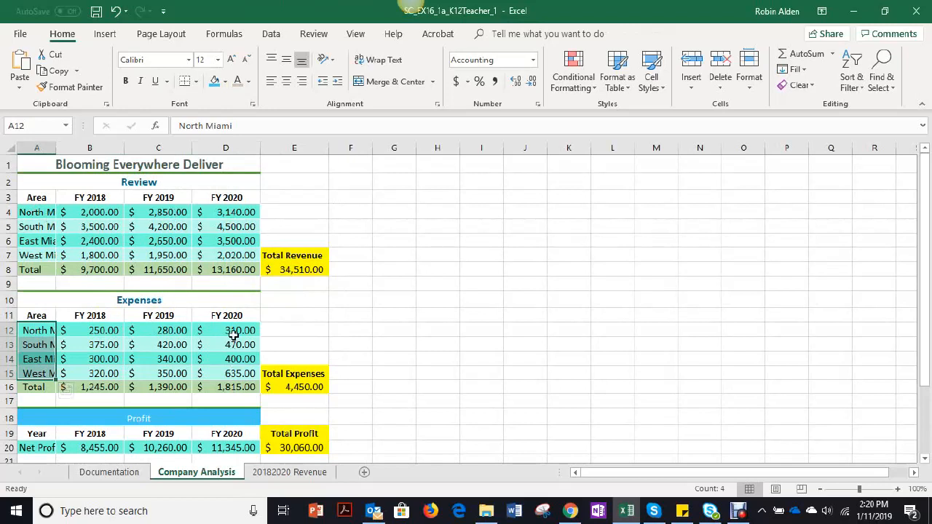
drag(231, 330, 226, 375)
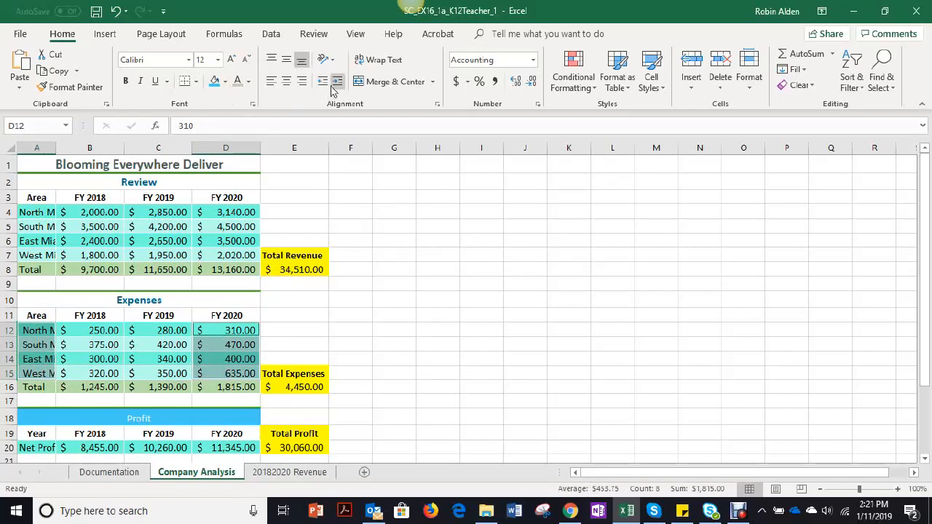
click(105, 34)
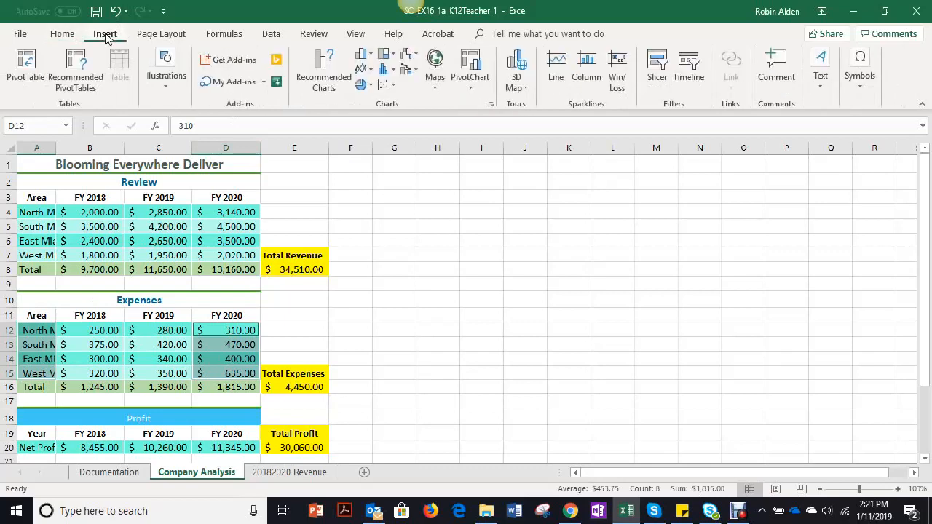
click(361, 86)
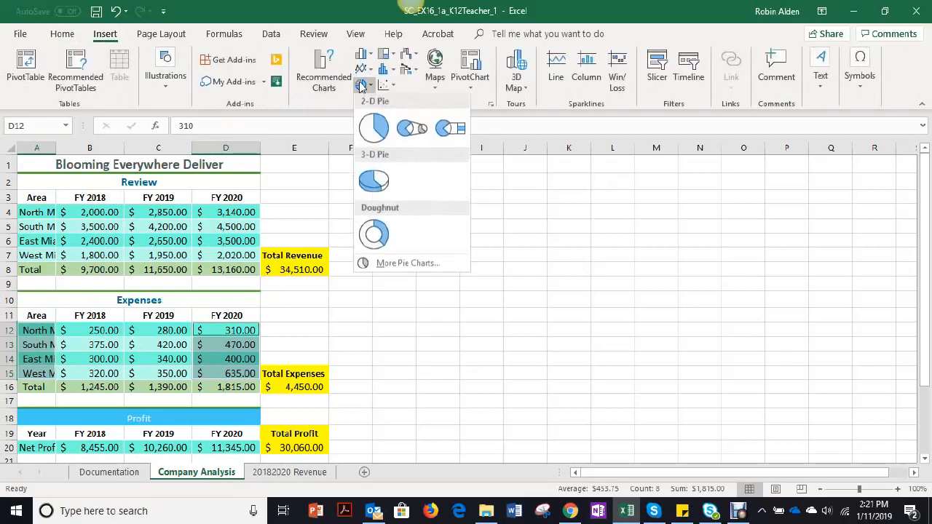
click(375, 126)
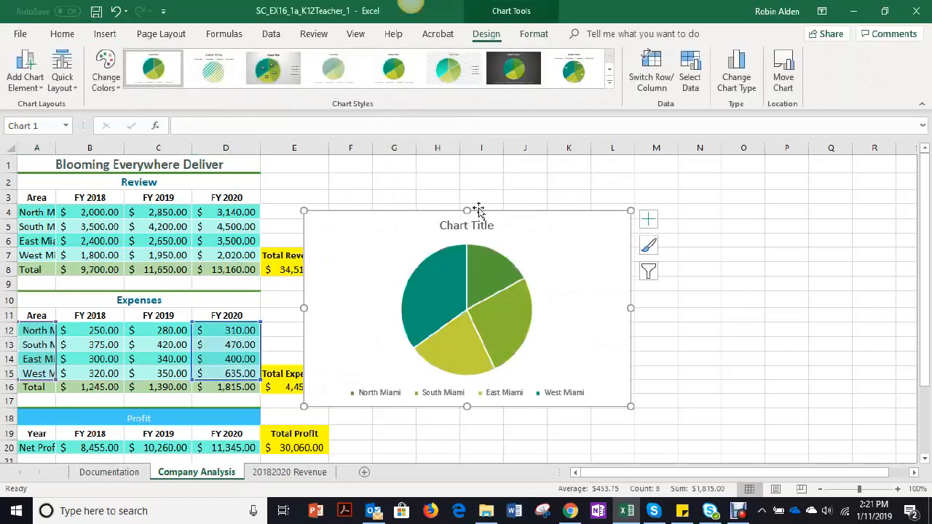
drag(499, 210, 590, 175)
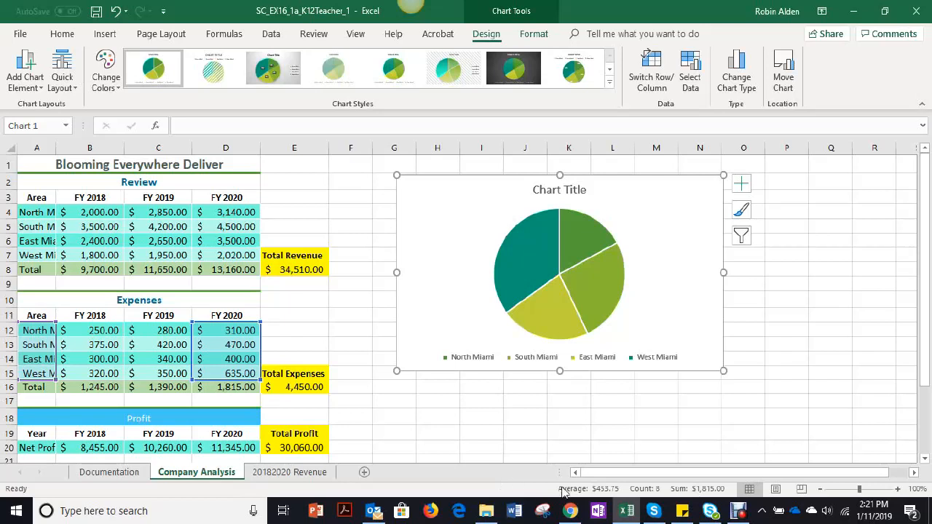
Step: Replace the pie chart's placeholder title with 2020 Expenses
double_click(589, 190)
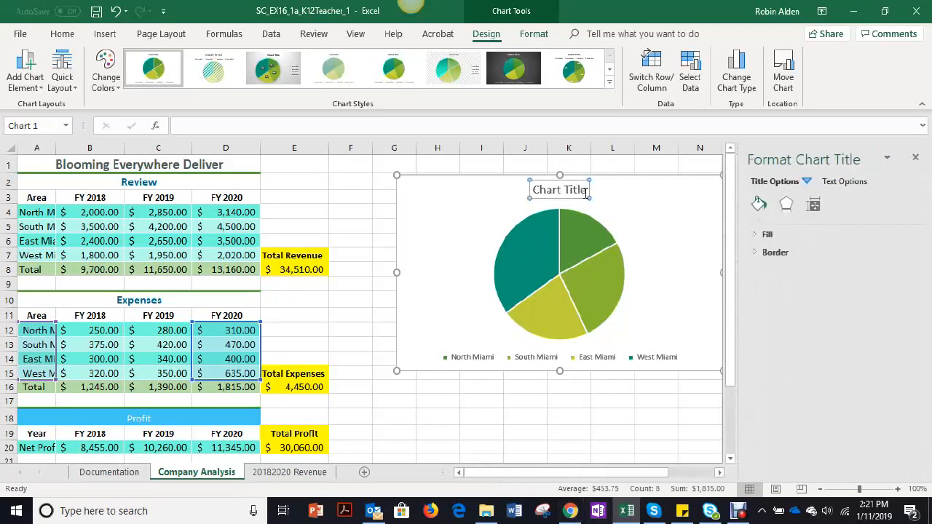
drag(587, 190, 541, 193)
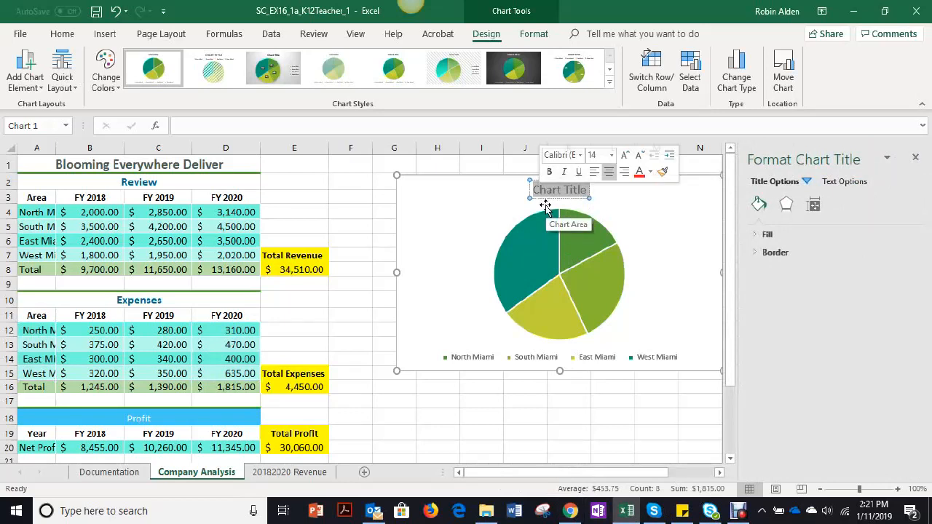
text(2020)
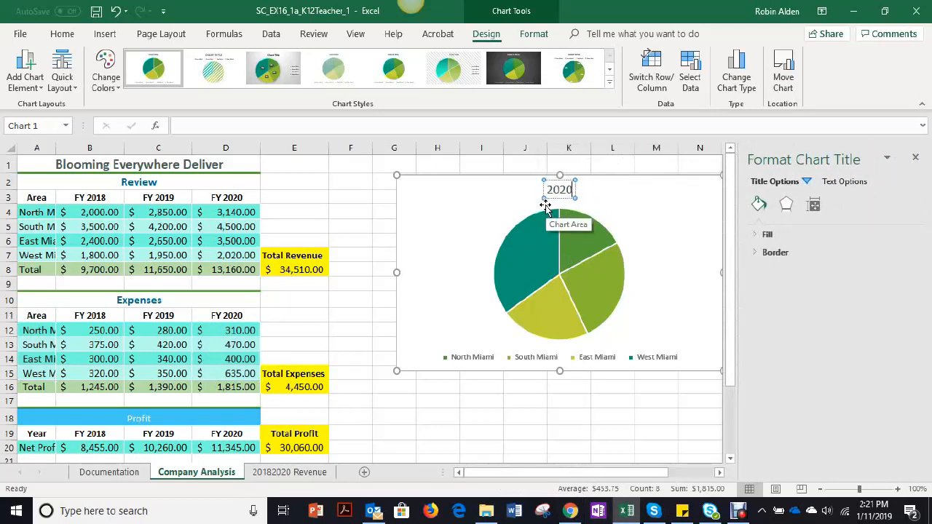
text( Expe)
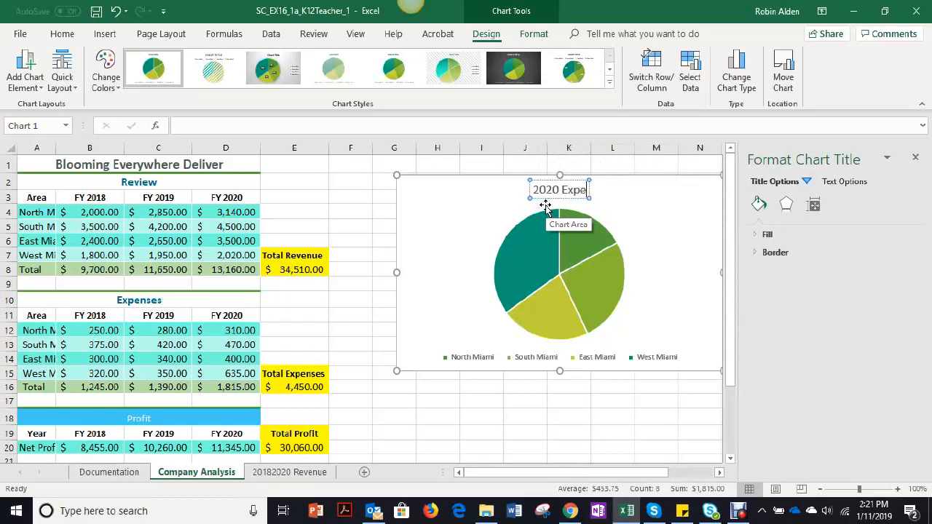
text(nses)
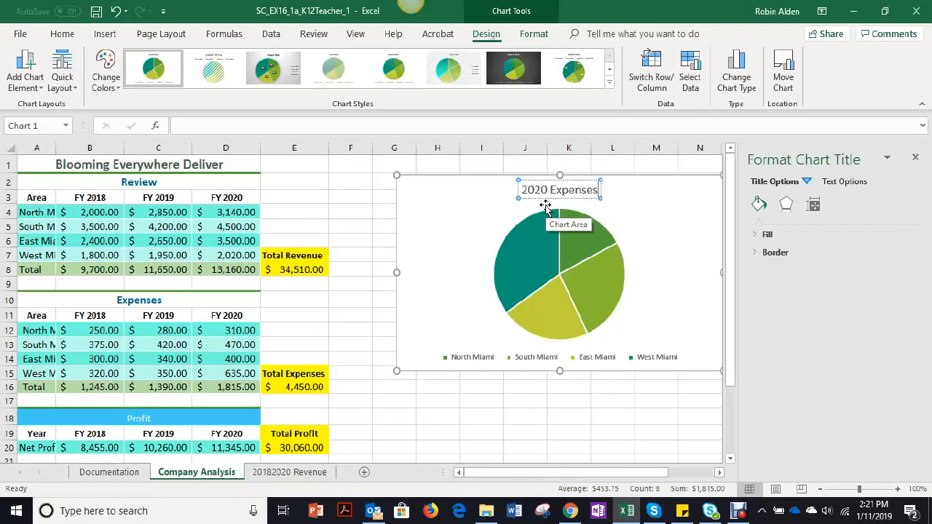
click(508, 226)
click(499, 173)
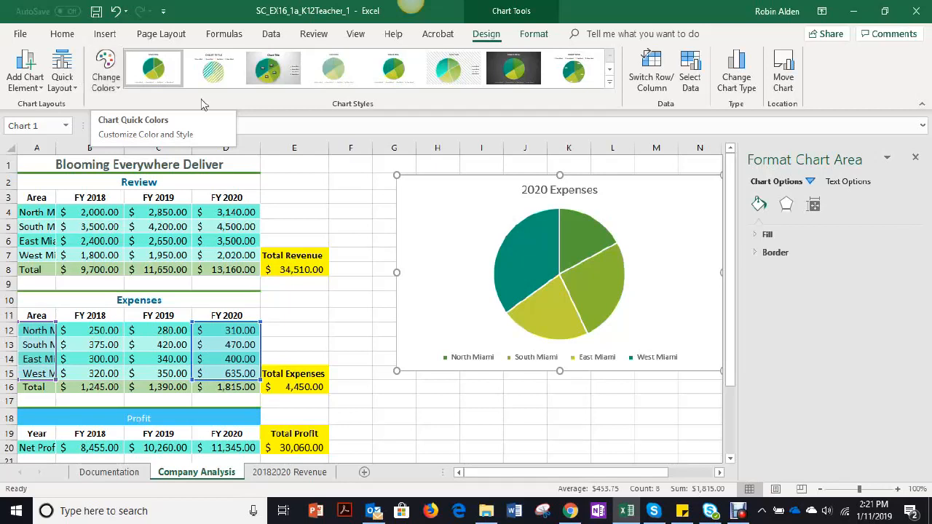
click(890, 160)
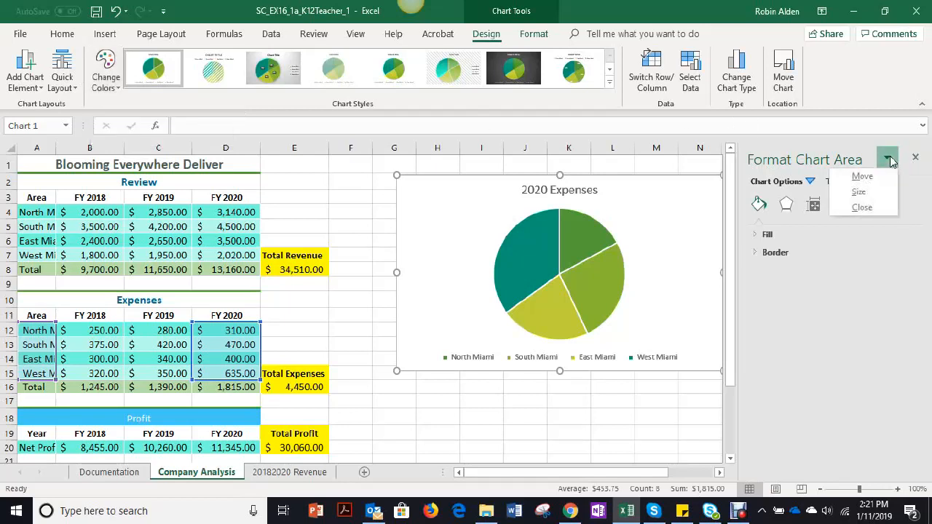
click(889, 160)
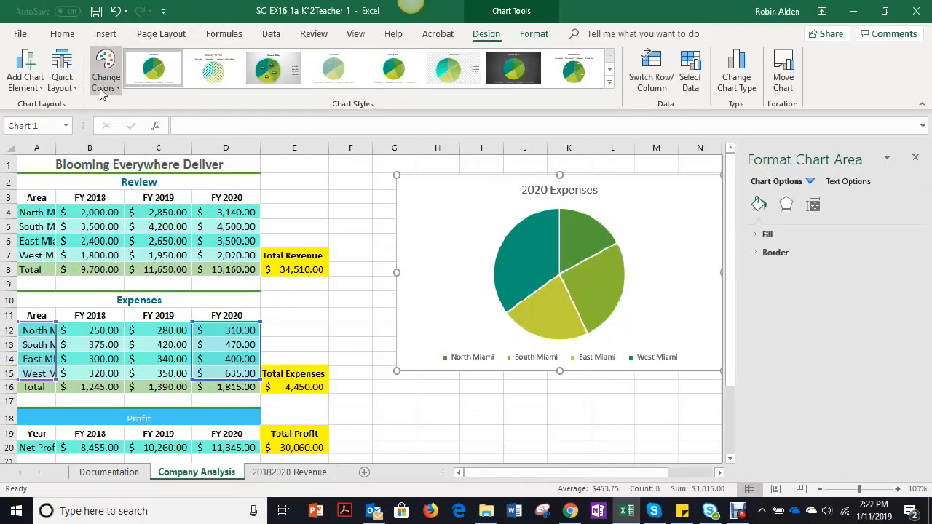
click(32, 89)
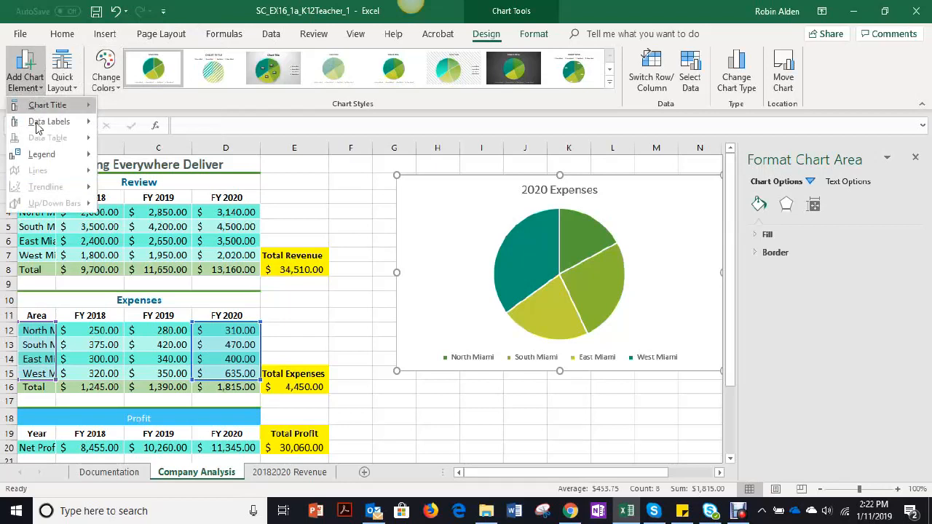
mouse_move(46, 109)
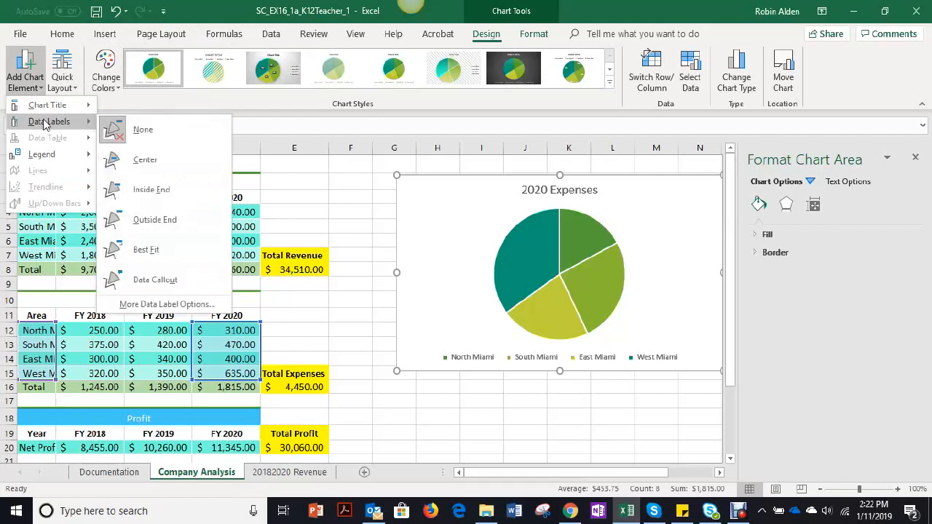
mouse_move(62, 154)
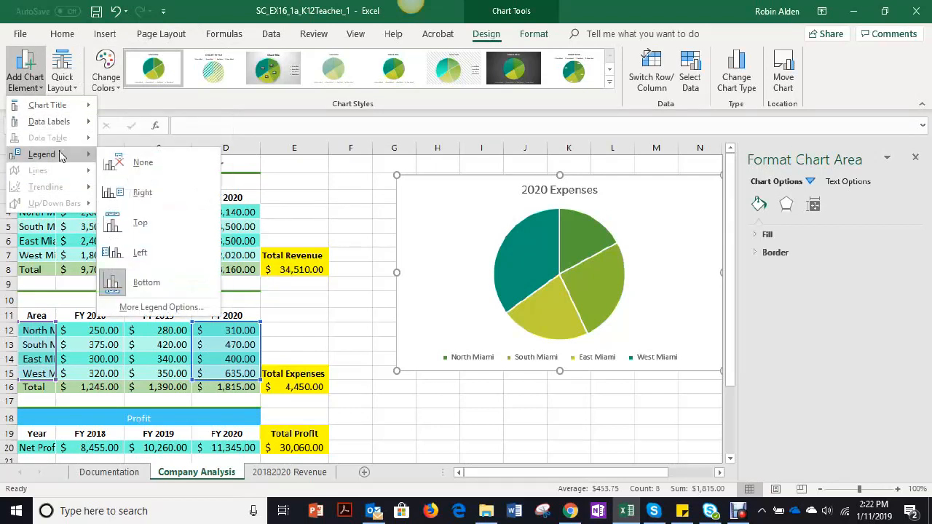
Step: Change the 2020 Expenses chart to a 3-D pie and apply the gray gradient chart style with dark percentage labels
right_click(664, 230)
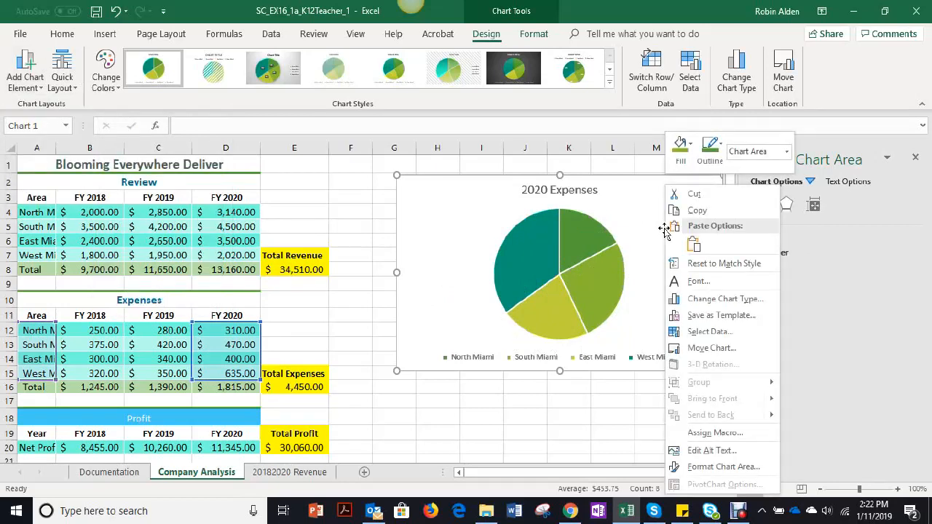
click(707, 299)
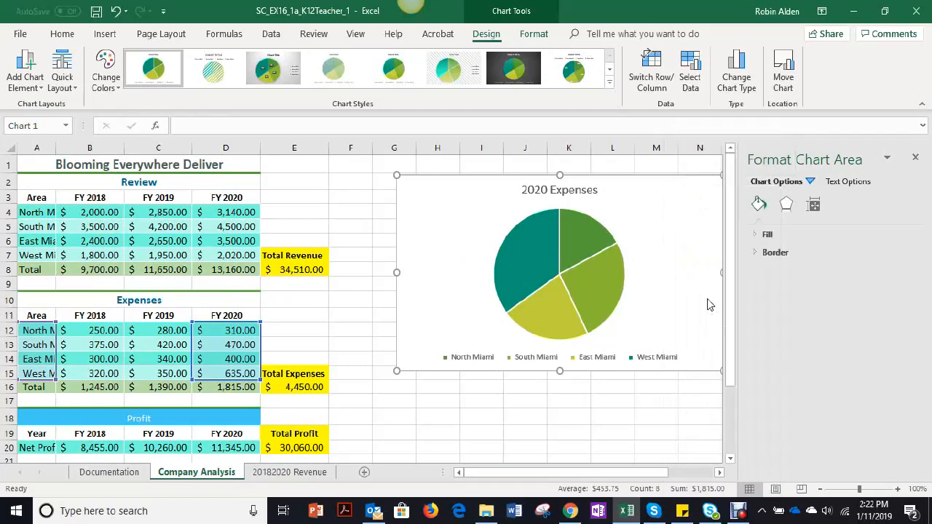
mouse_move(418, 173)
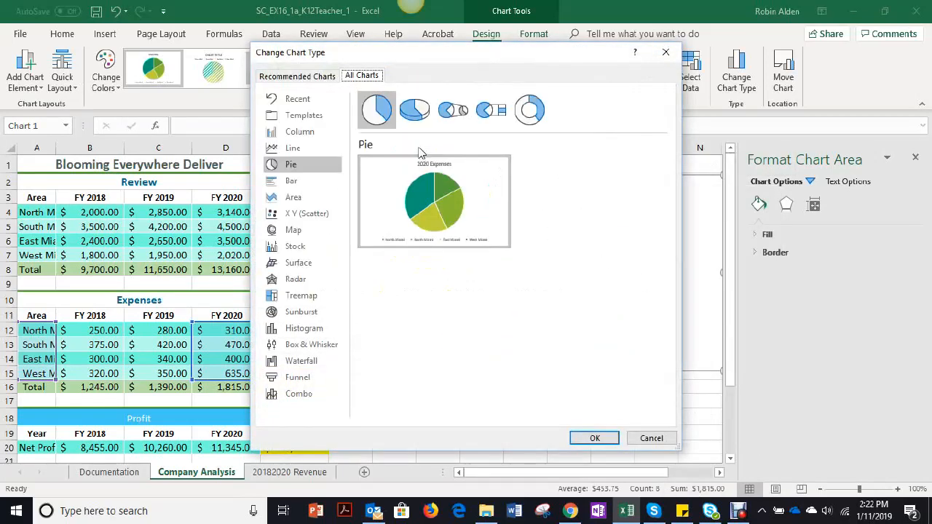
click(416, 117)
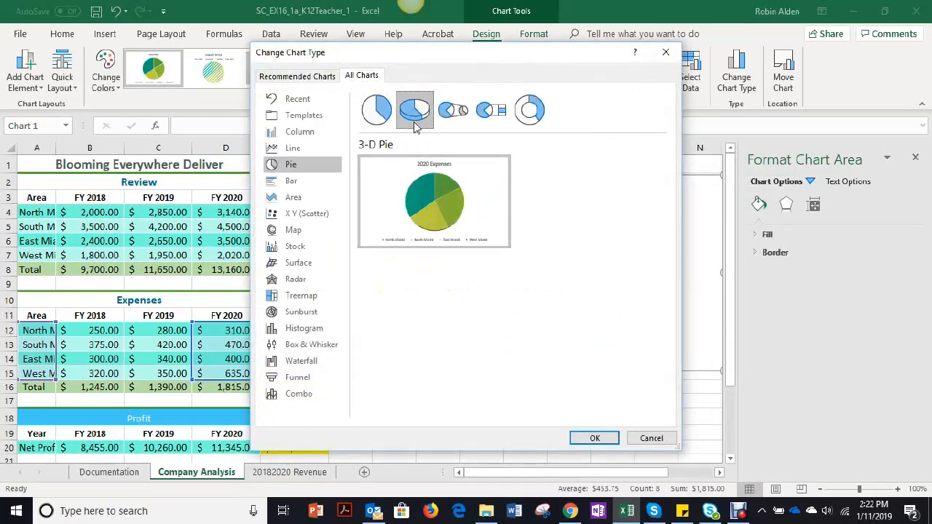
click(591, 439)
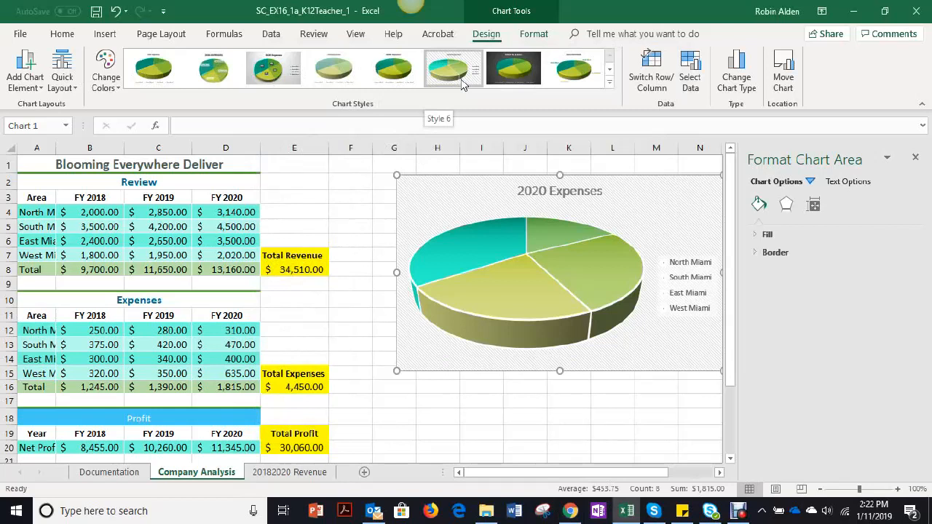
click(261, 67)
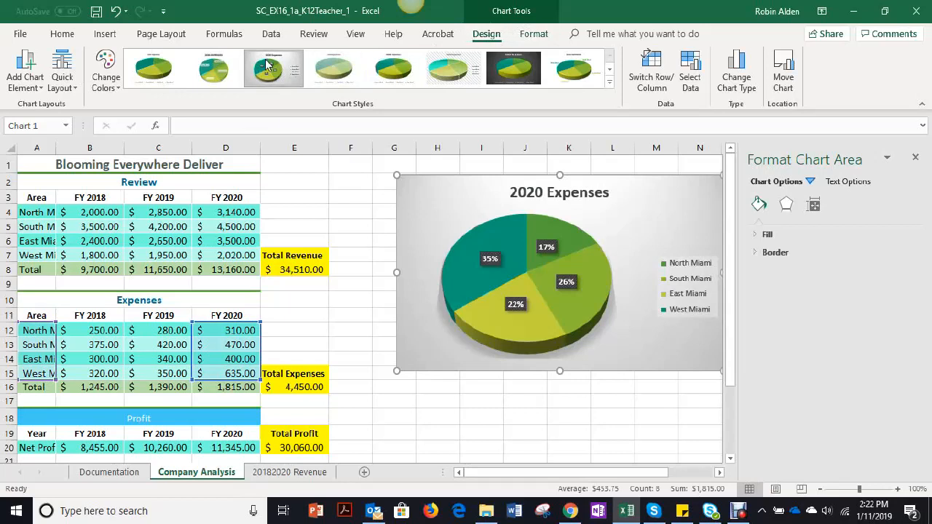
right_click(622, 215)
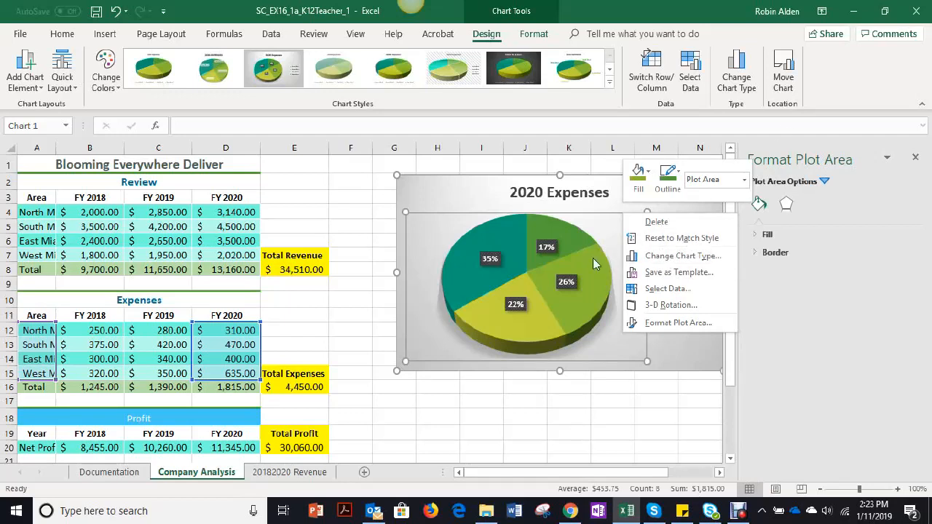
Step: Change the workbook theme to the one with the blue, orange, gray and gold color palette
click(32, 161)
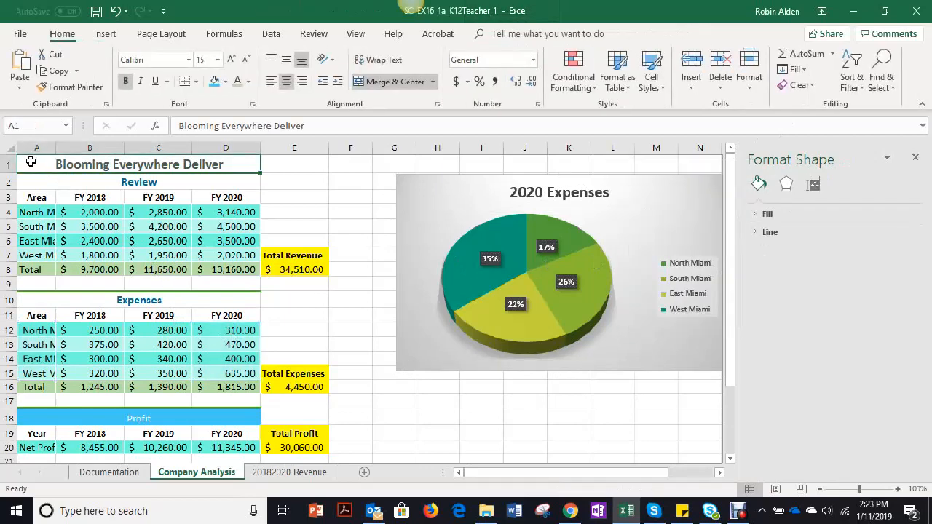
click(147, 38)
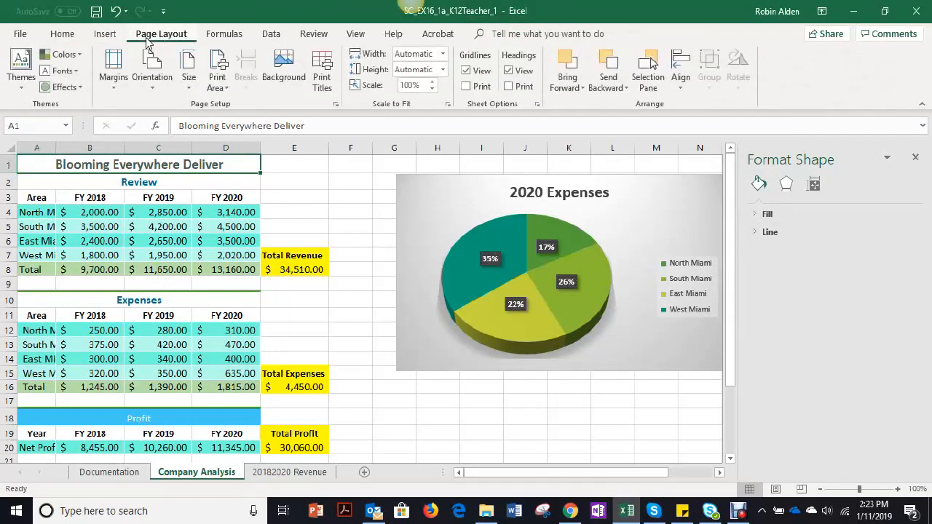
click(21, 69)
click(20, 132)
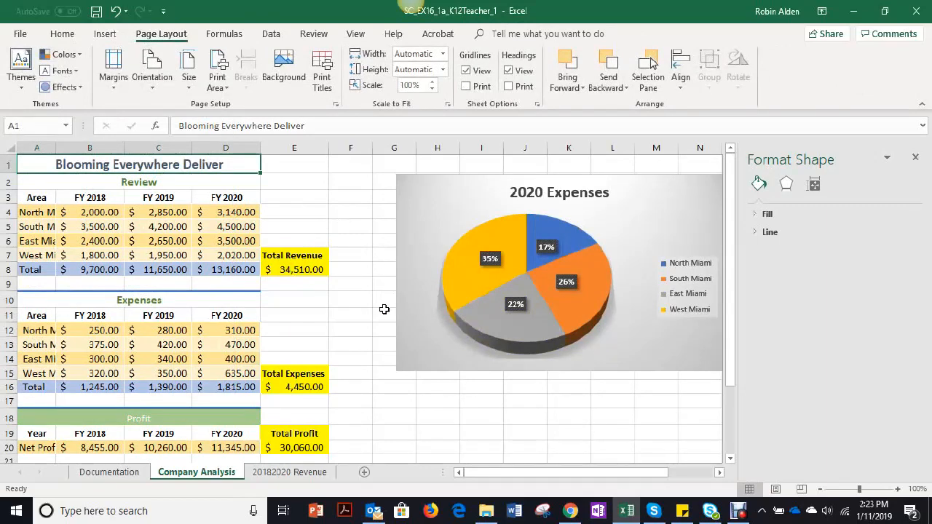
scroll(384, 310, down, 2)
scroll(384, 309, up, 2)
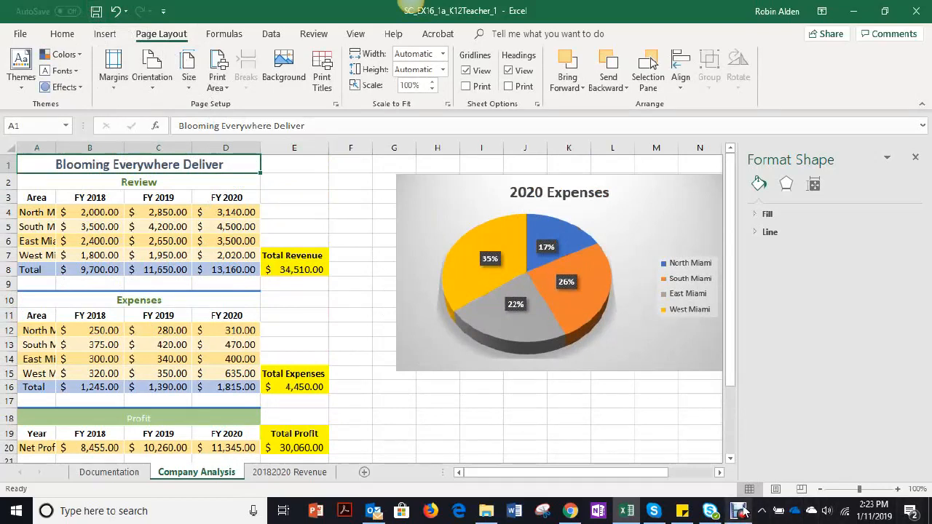
mouse_move(740, 512)
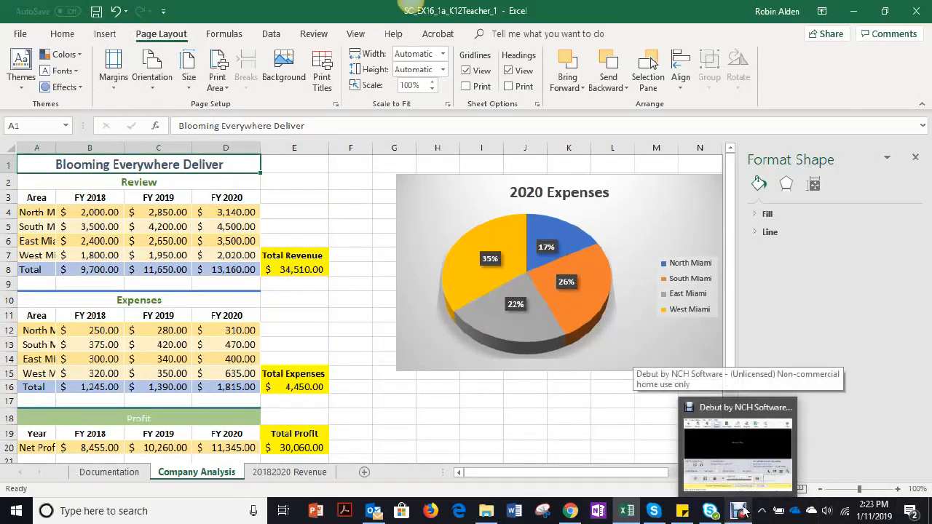